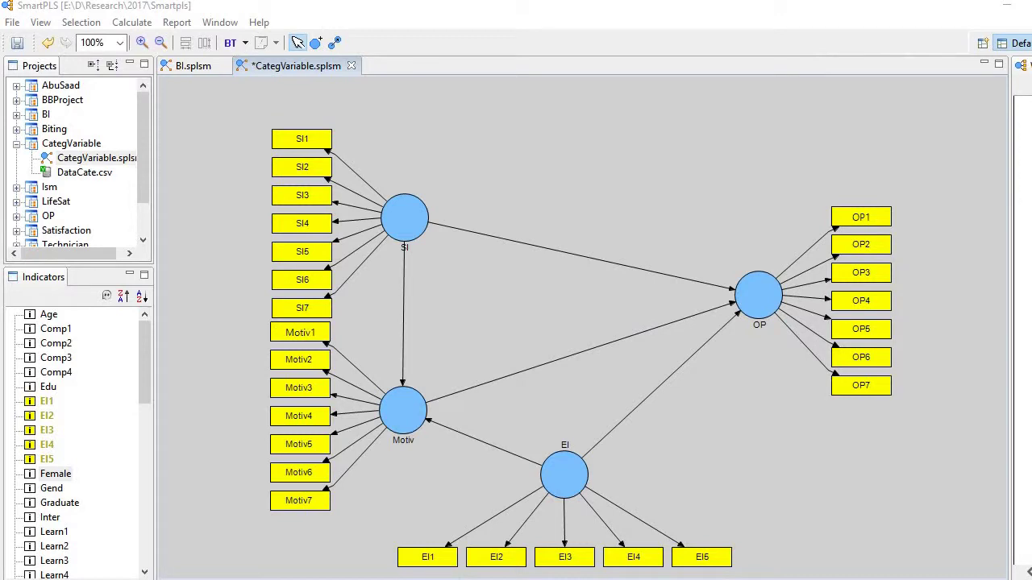
Bring the DataCate.sav Data Editor in SPSS Statistics to the front from the taskbar
mouse_move(472, 579)
left_click(417, 553)
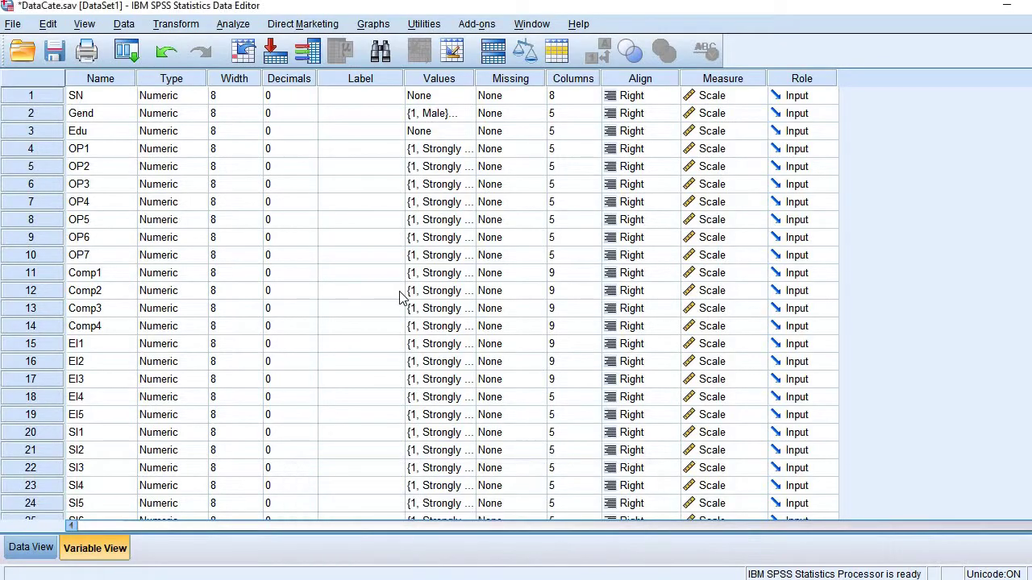
left_click(83, 116)
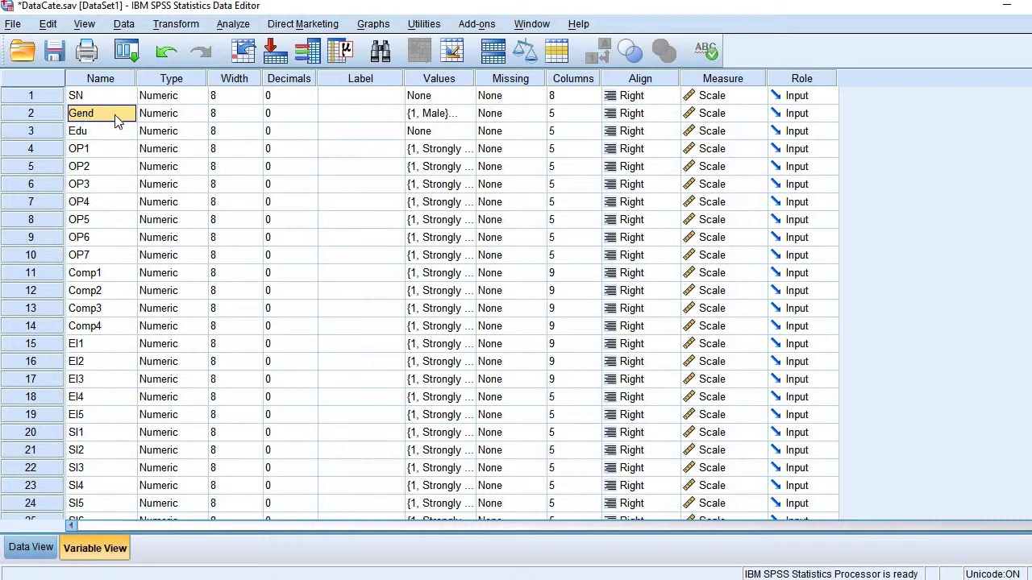
left_click(457, 118)
left_click(466, 113)
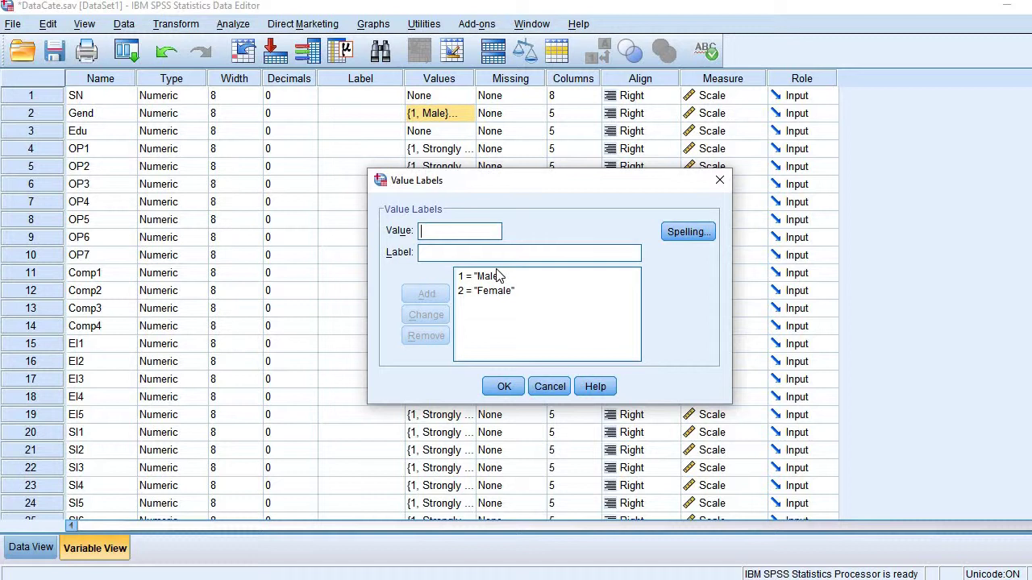
left_click(545, 387)
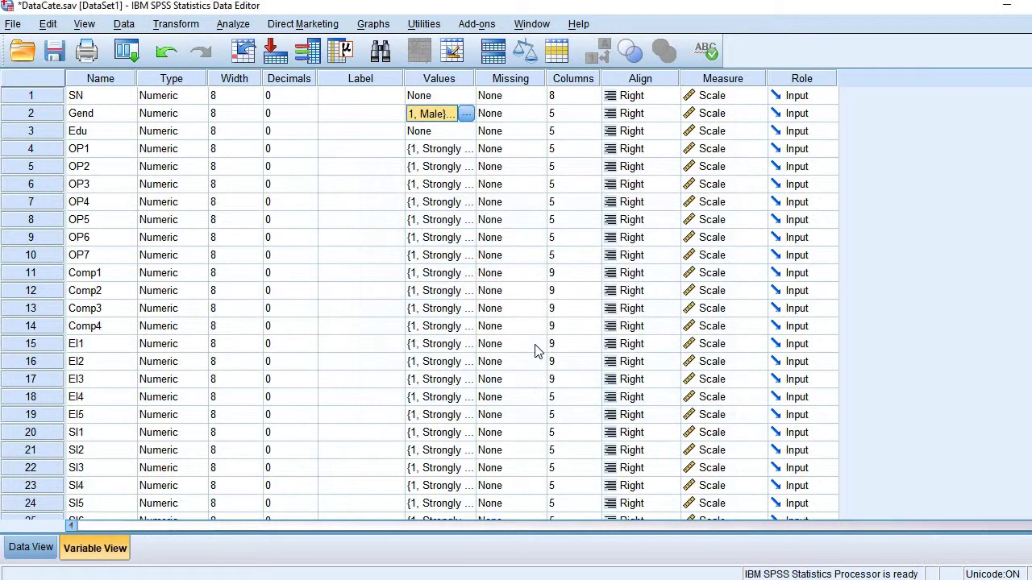
left_click(85, 117)
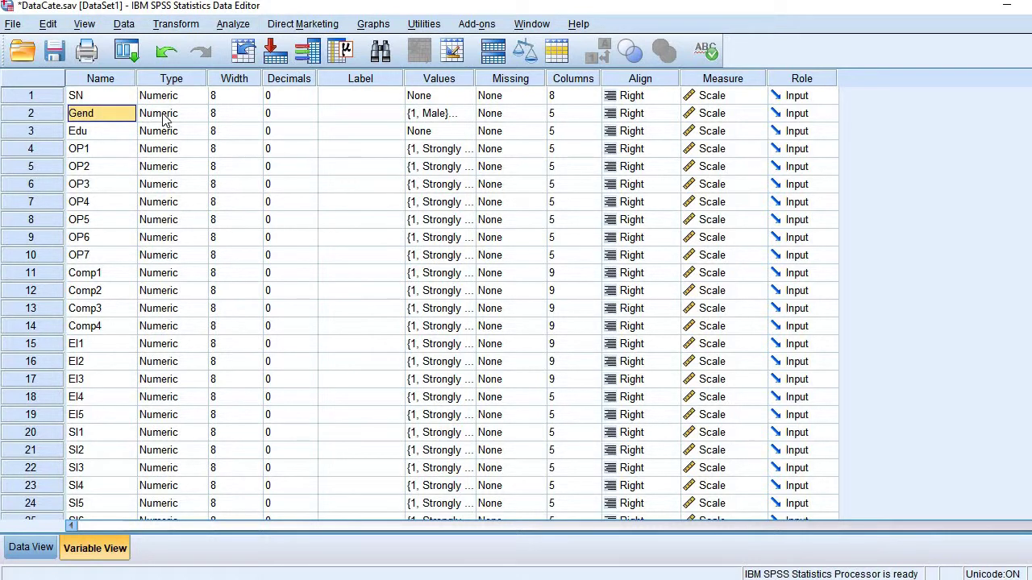
Create dummy variables from Gend with root name Gender, producing Gender_1
left_click(175, 24)
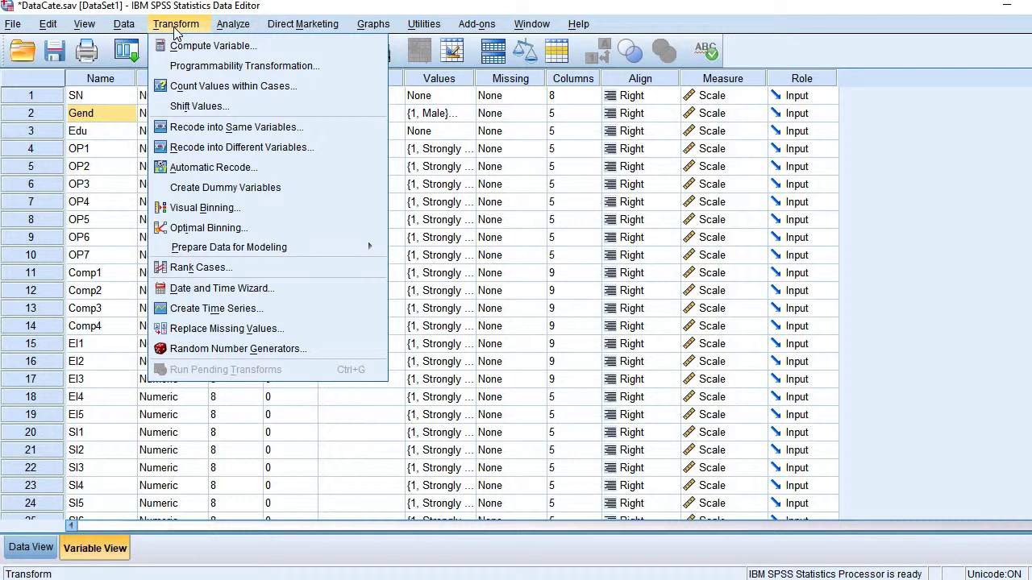
left_click(240, 188)
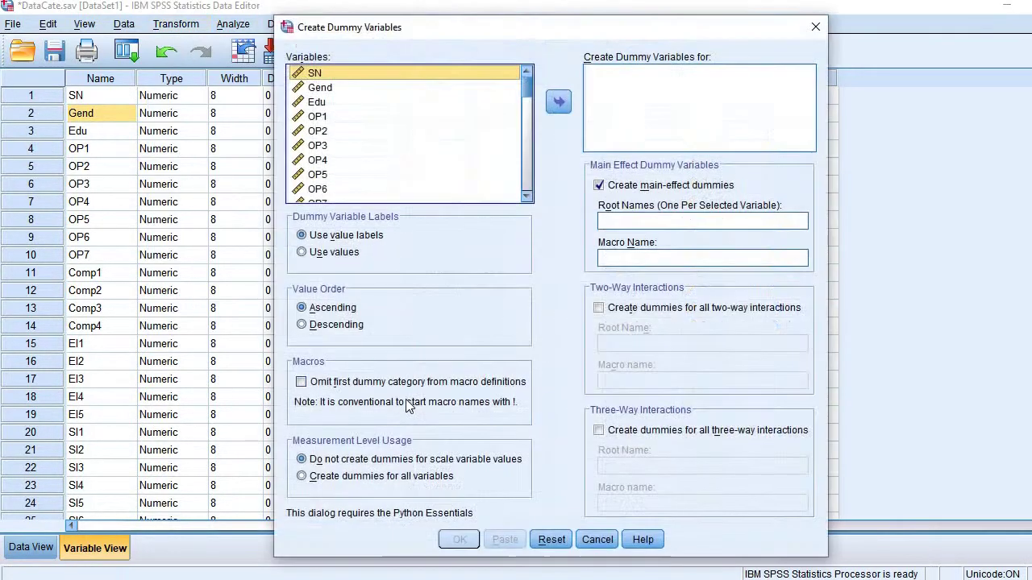
left_click(334, 88)
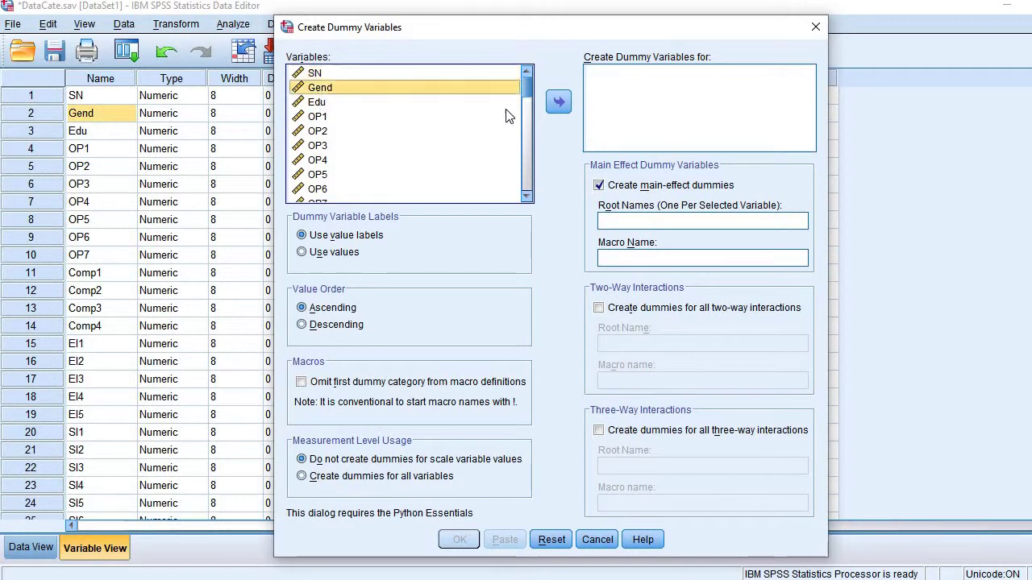
left_click(559, 101)
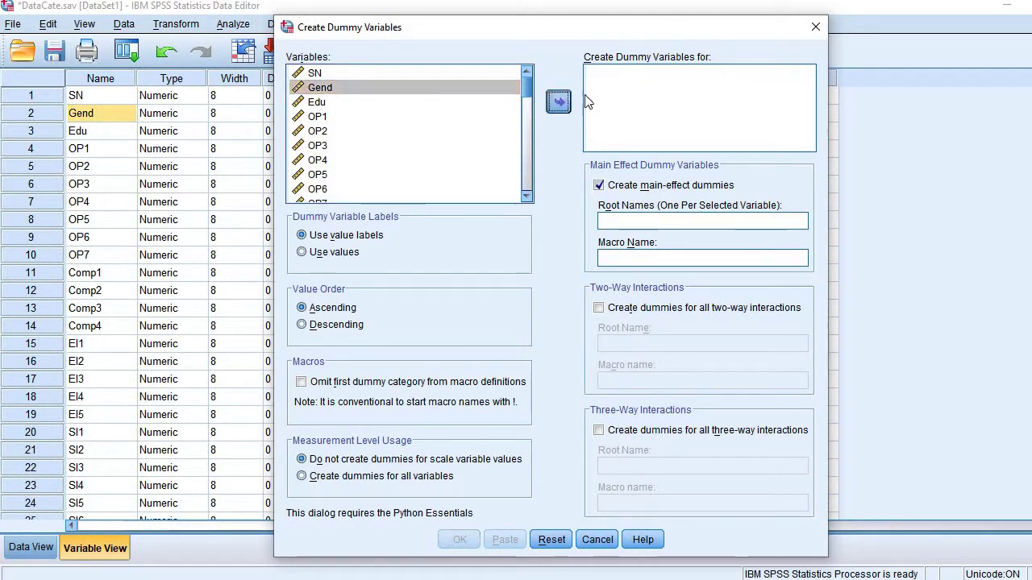
left_click(639, 221)
type("Ge")
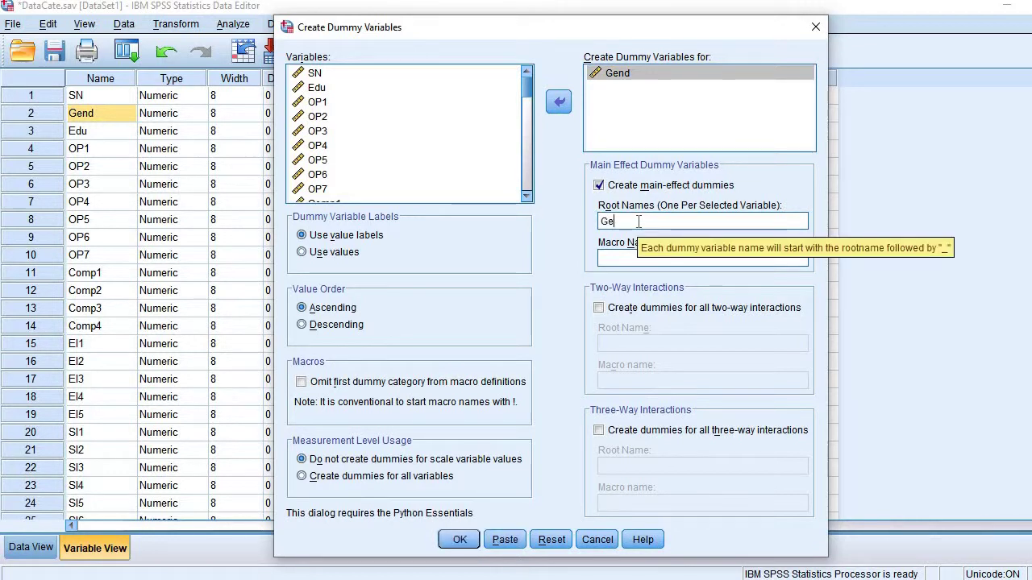
type("nder")
left_click(460, 539)
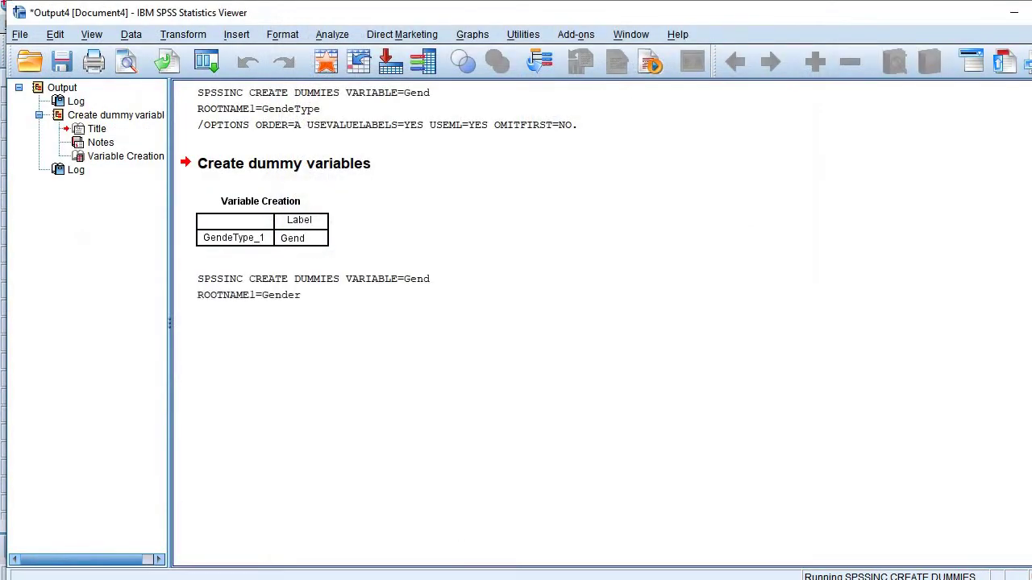
mouse_move(469, 577)
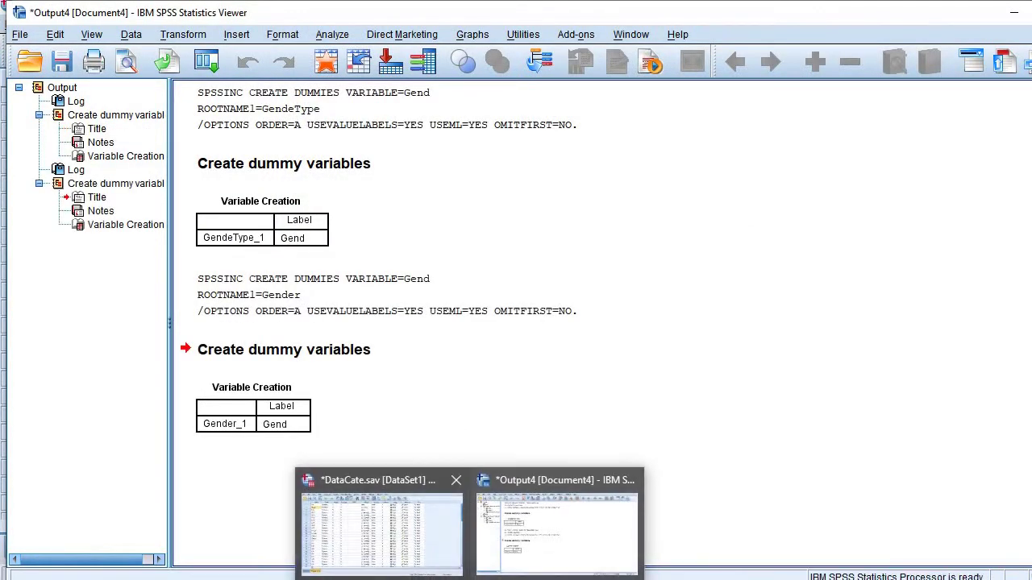
left_click(420, 550)
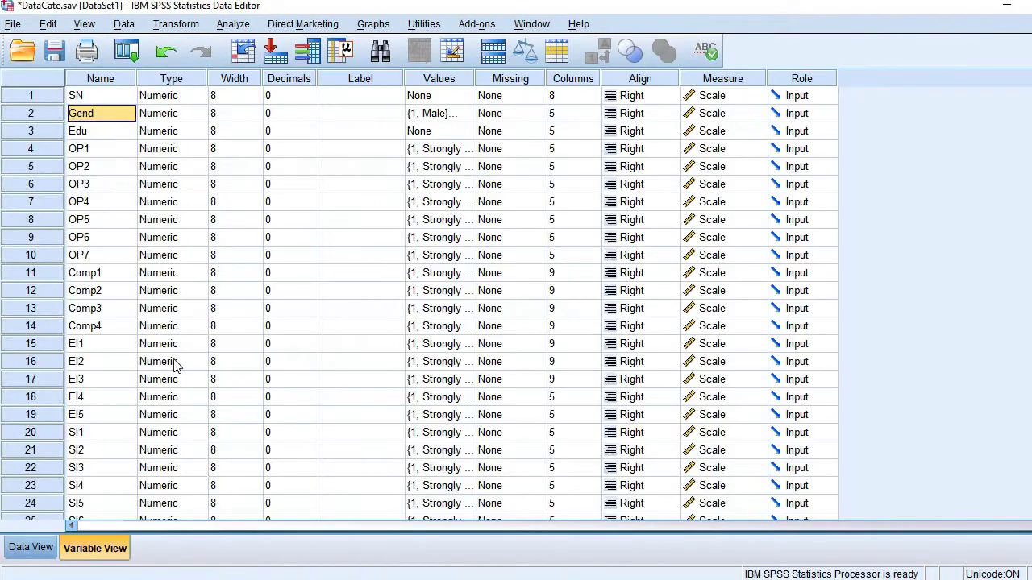
scroll(103, 469, "down", 8)
scroll(104, 469, "down", 8)
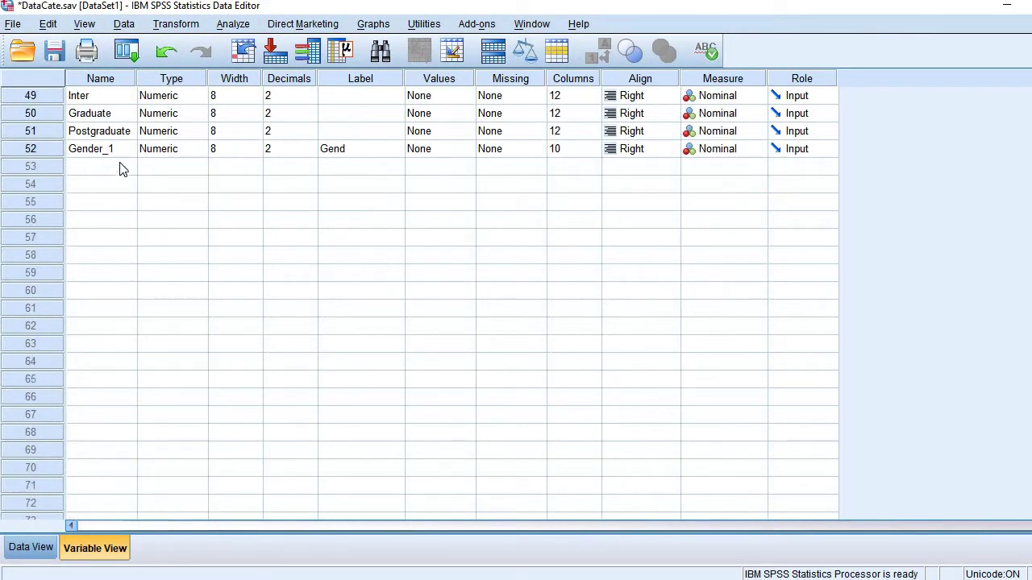
left_click(30, 550)
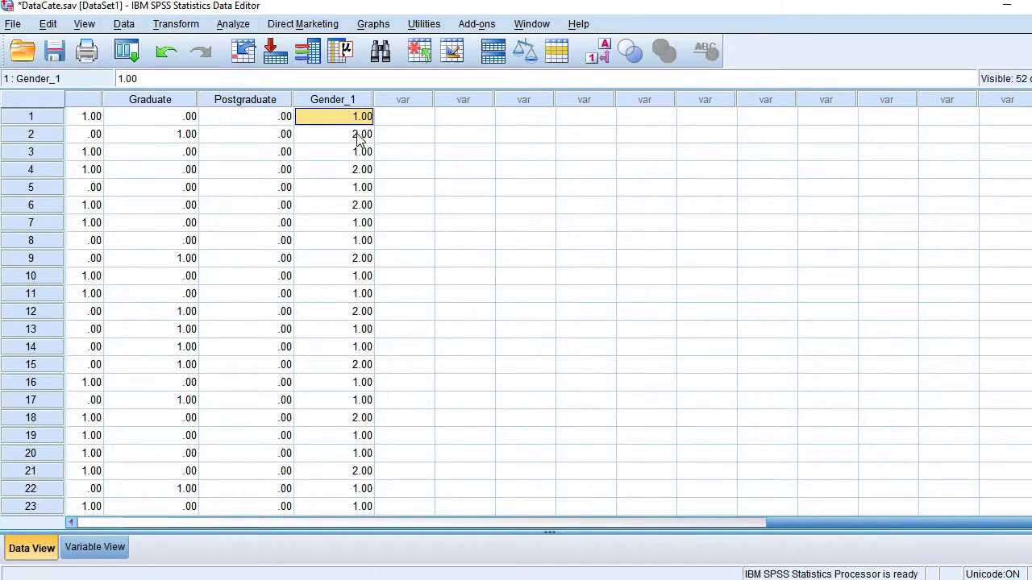
left_click(364, 169)
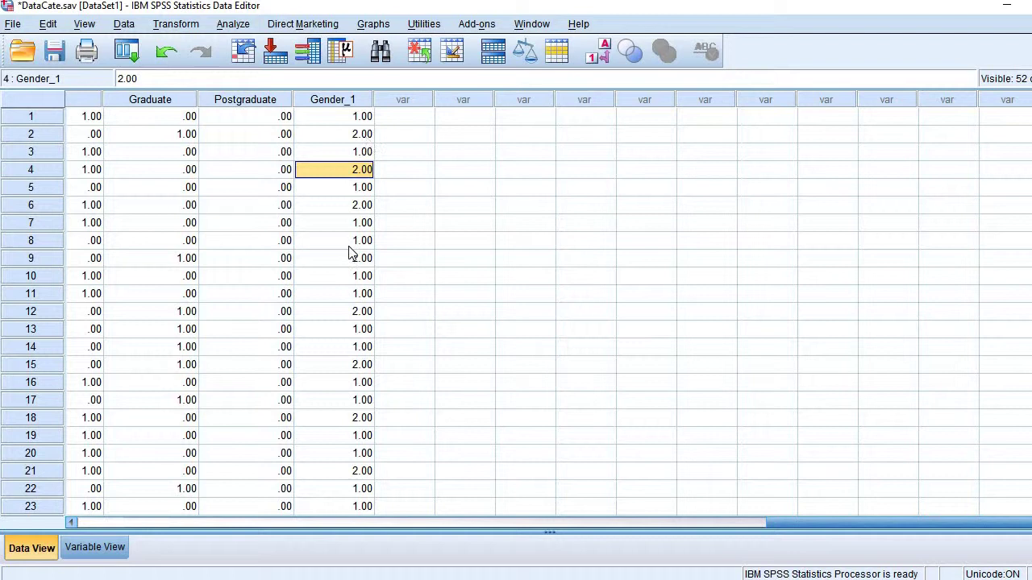
left_click(362, 207)
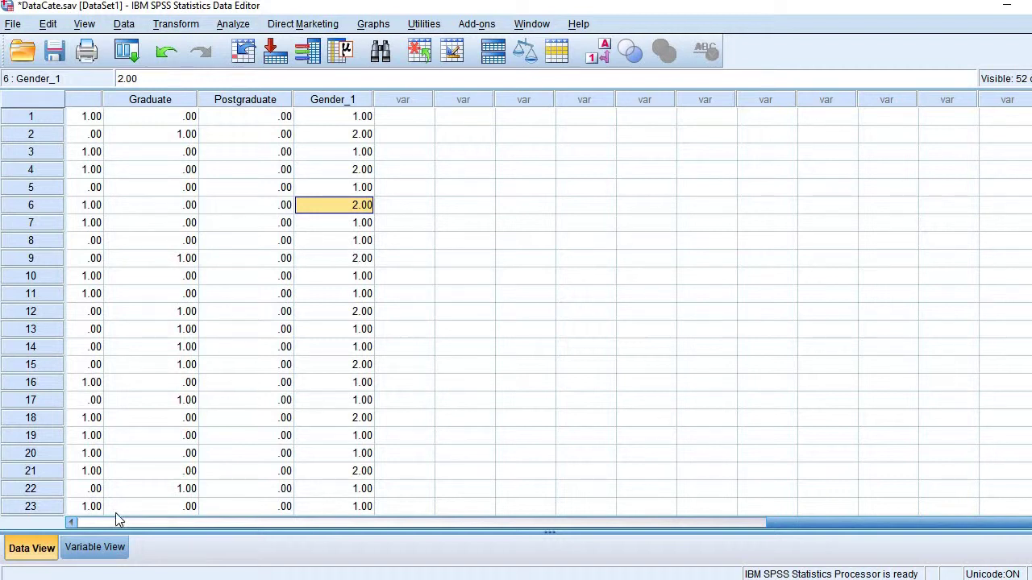
left_click(95, 547)
scroll(137, 234, "up", 15)
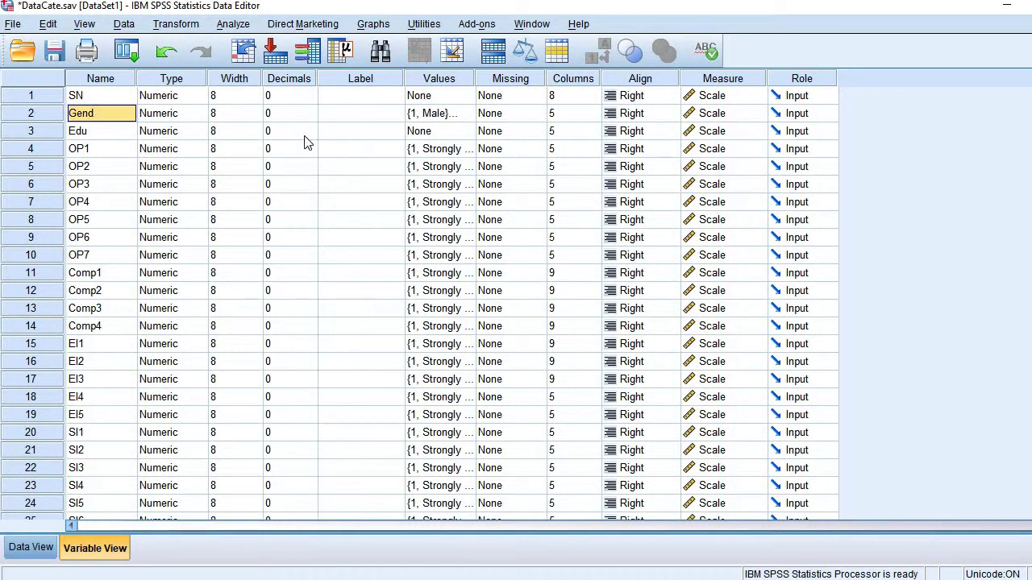
Make Gend Nominal and rerun dummy creation, giving Gender_1 (Male) and Gender_2 (Female)
left_click(717, 119)
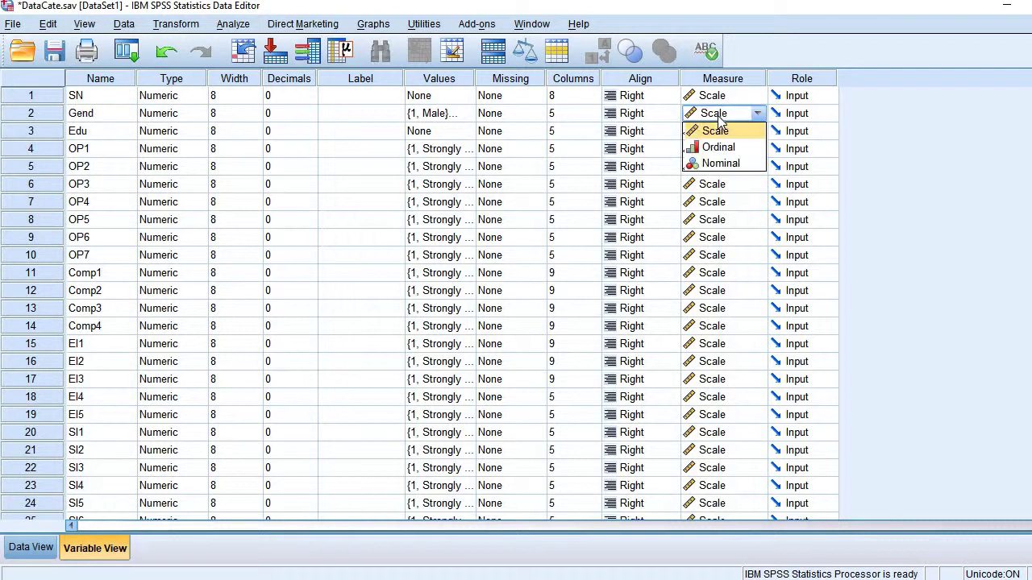
left_click(718, 163)
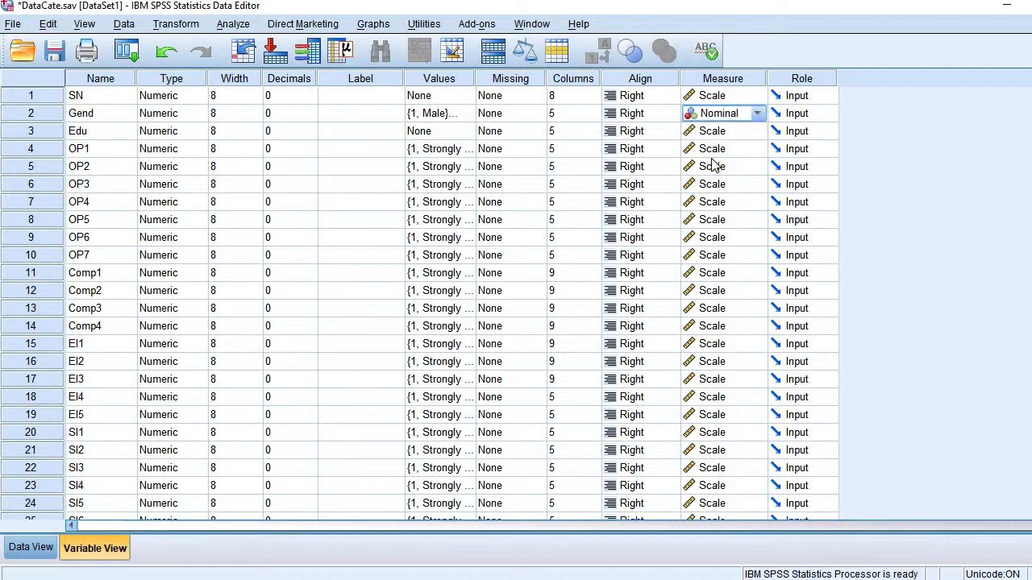
left_click(173, 25)
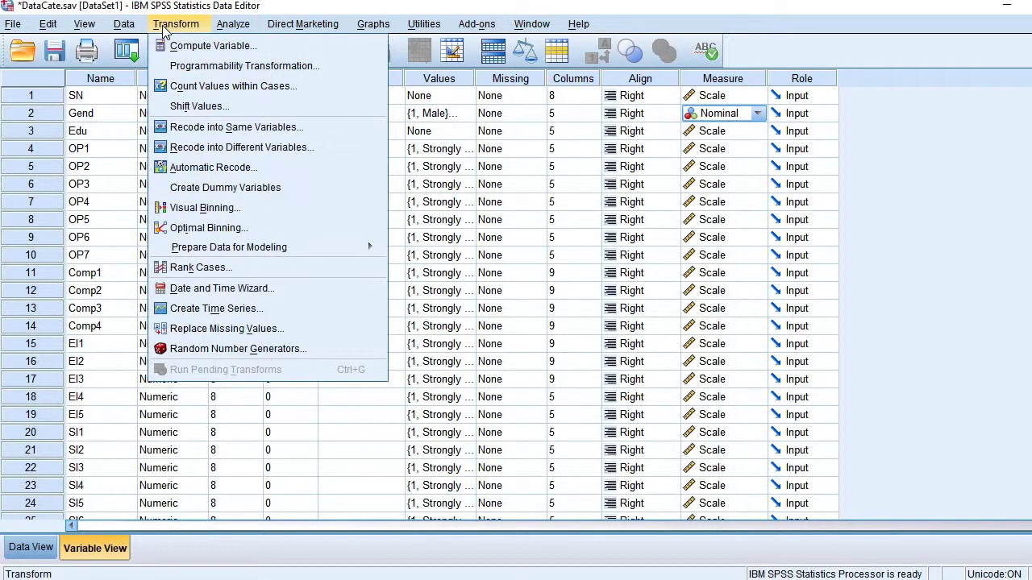
left_click(212, 186)
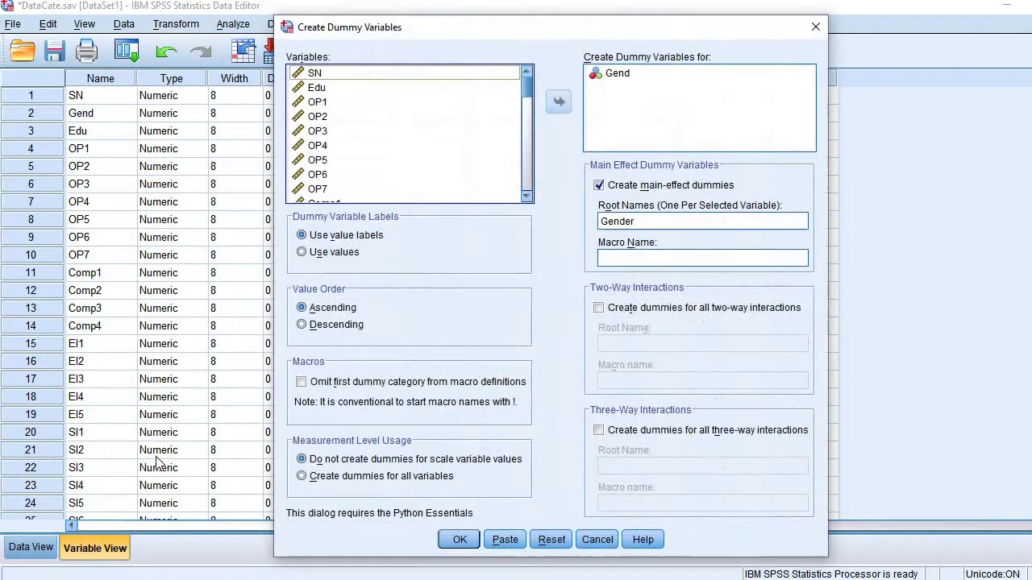
left_click(453, 544)
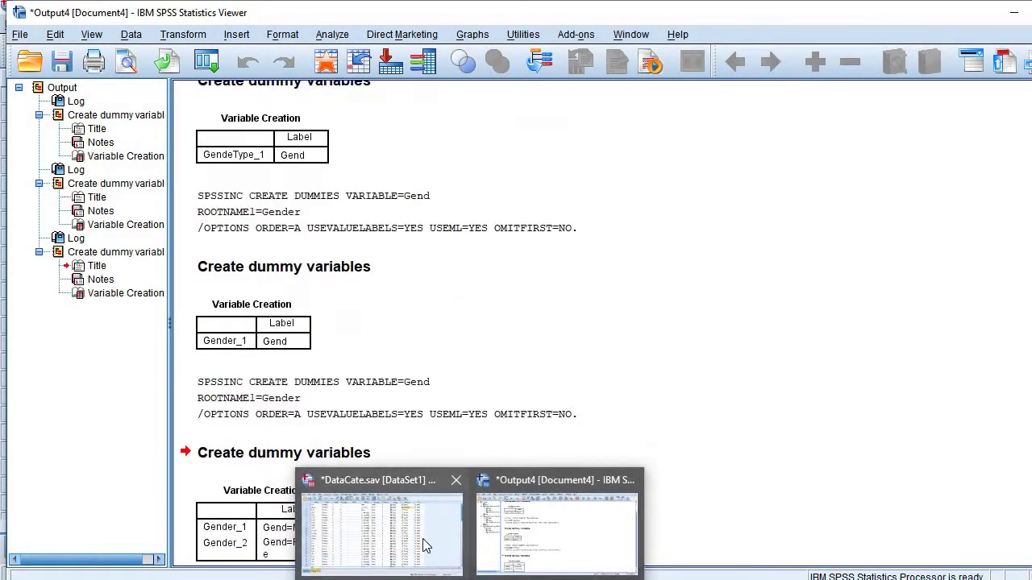
left_click(426, 547)
scroll(201, 407, "down", 16)
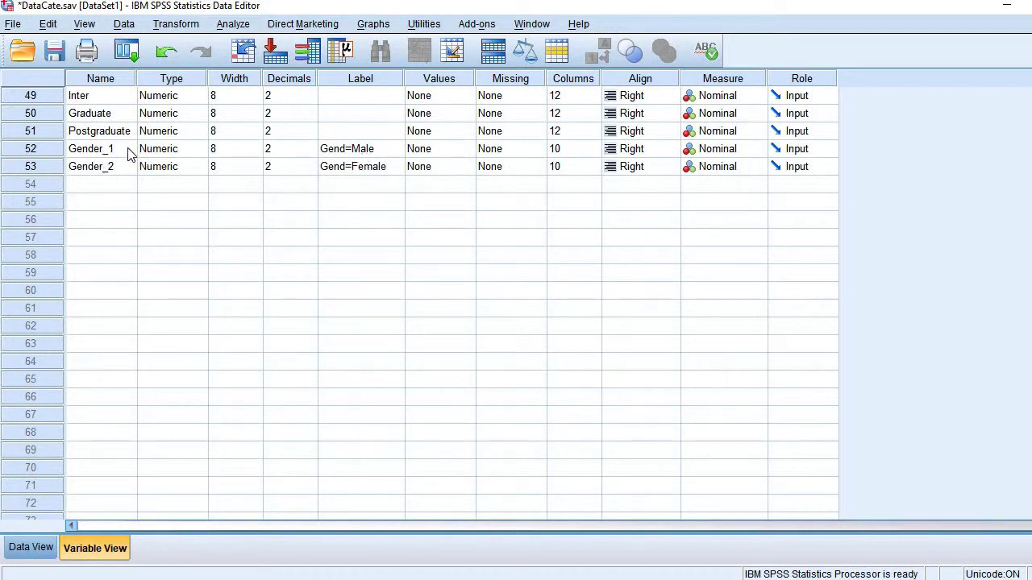
left_click(96, 150)
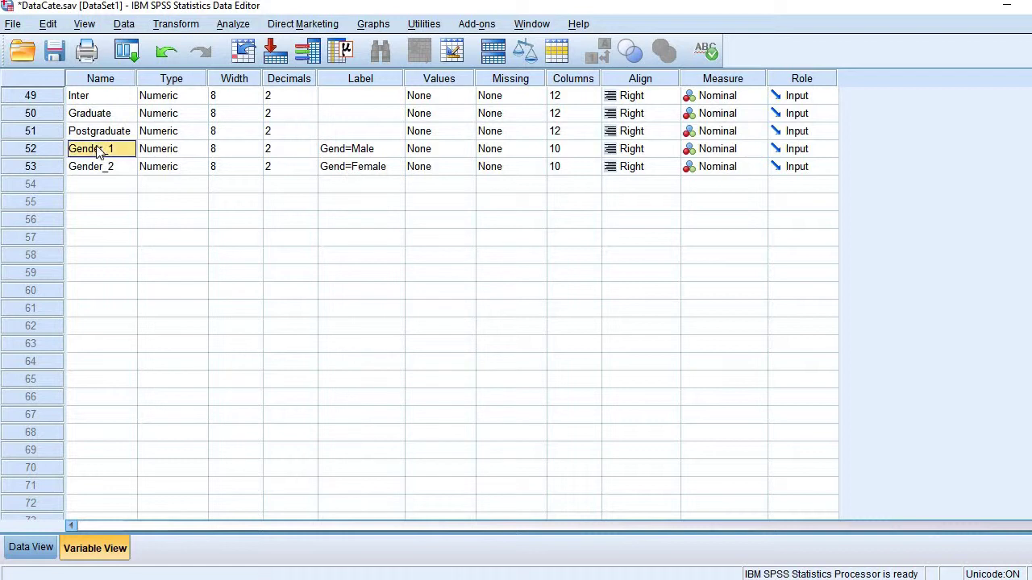
type("Mal")
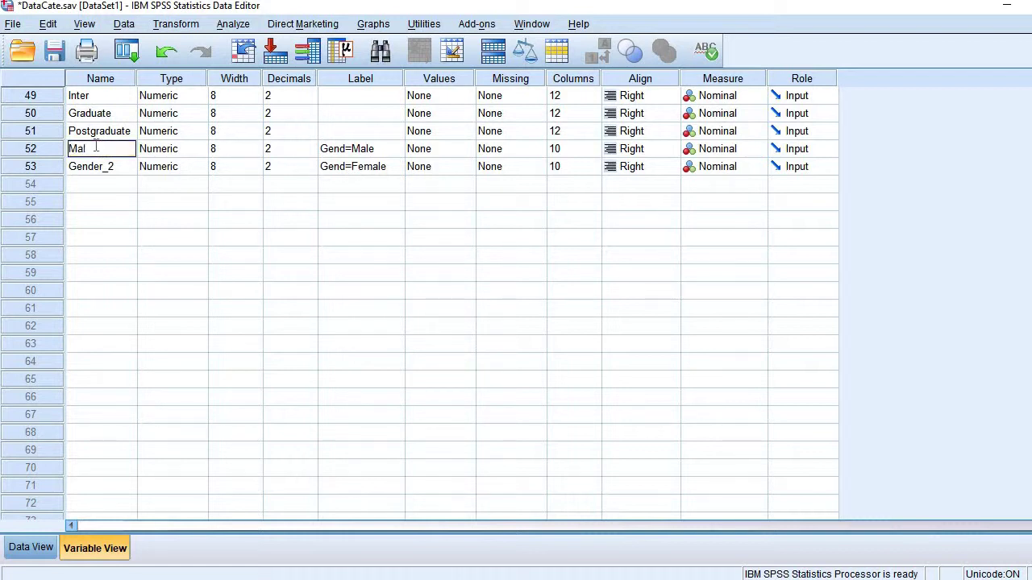
type("e")
key("Return")
type("F")
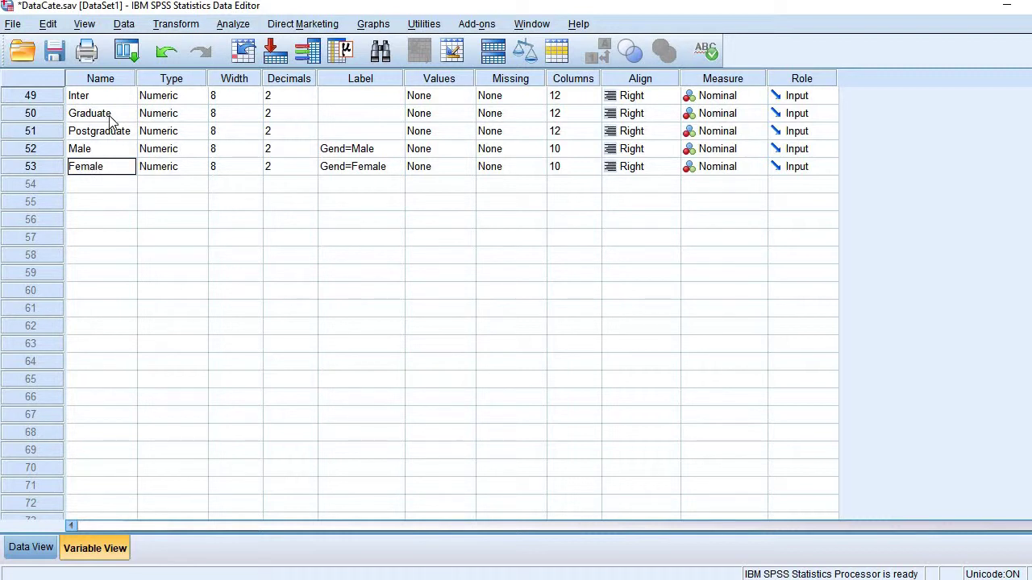
left_click(103, 133)
left_click(90, 155)
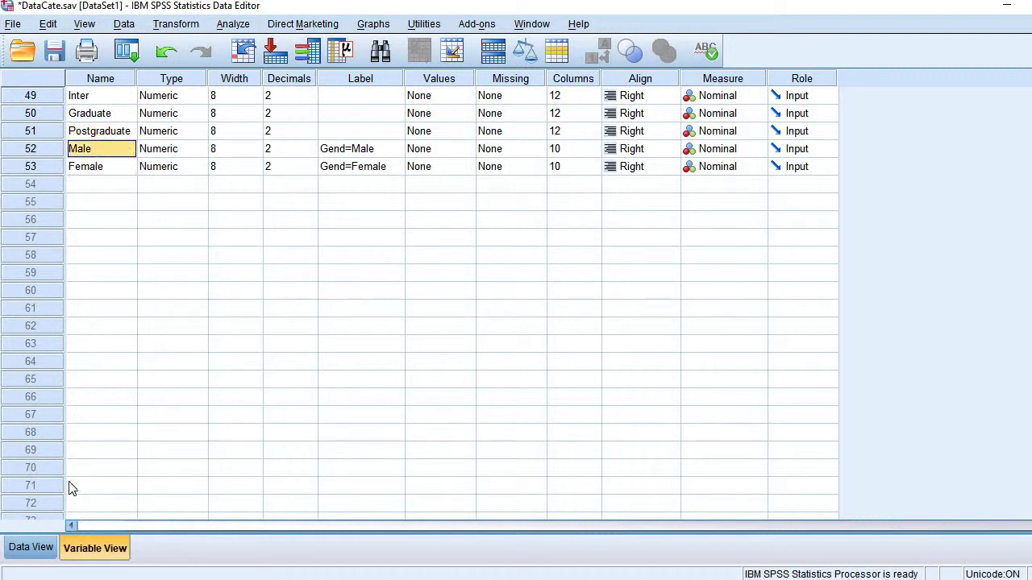
left_click(42, 551)
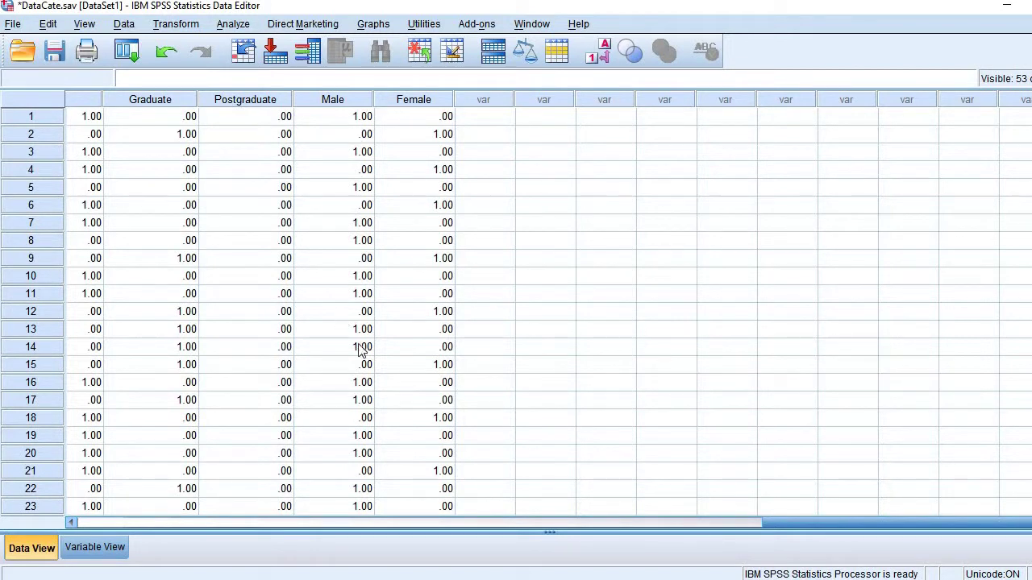
scroll(392, 249, "down", 15)
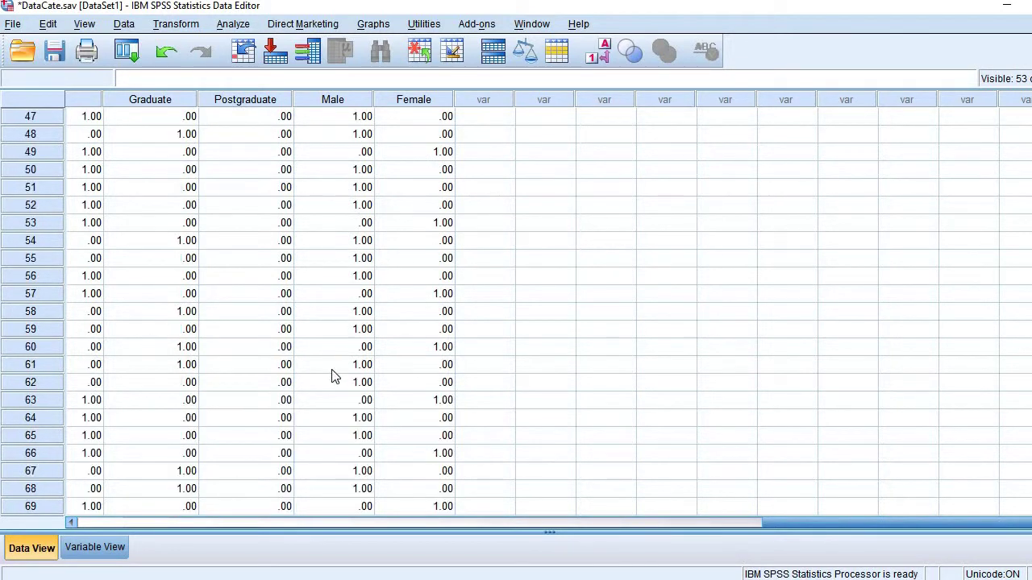
scroll(334, 375, "down", 20)
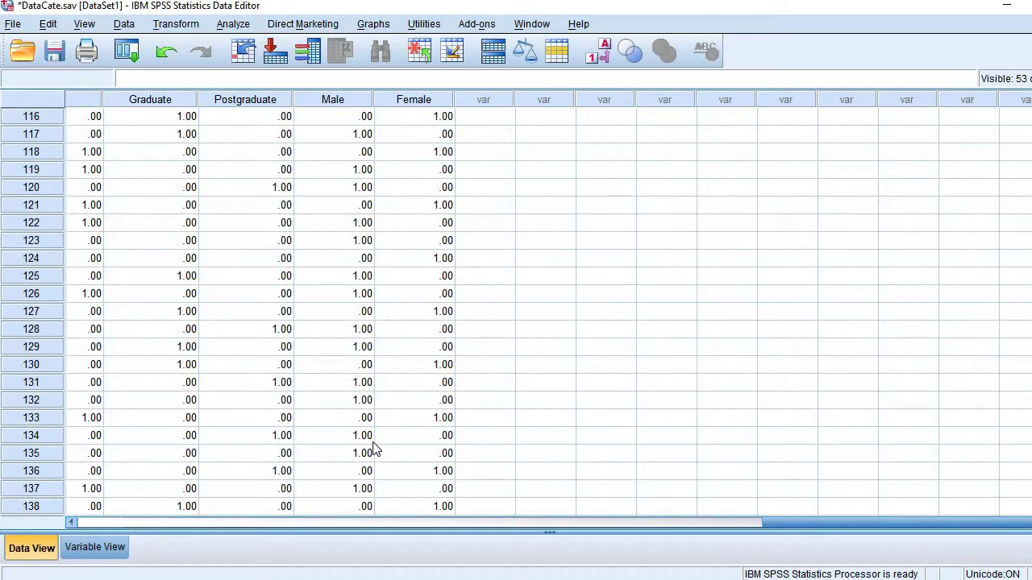
scroll(377, 449, "down", 20)
scroll(375, 436, "up", 20)
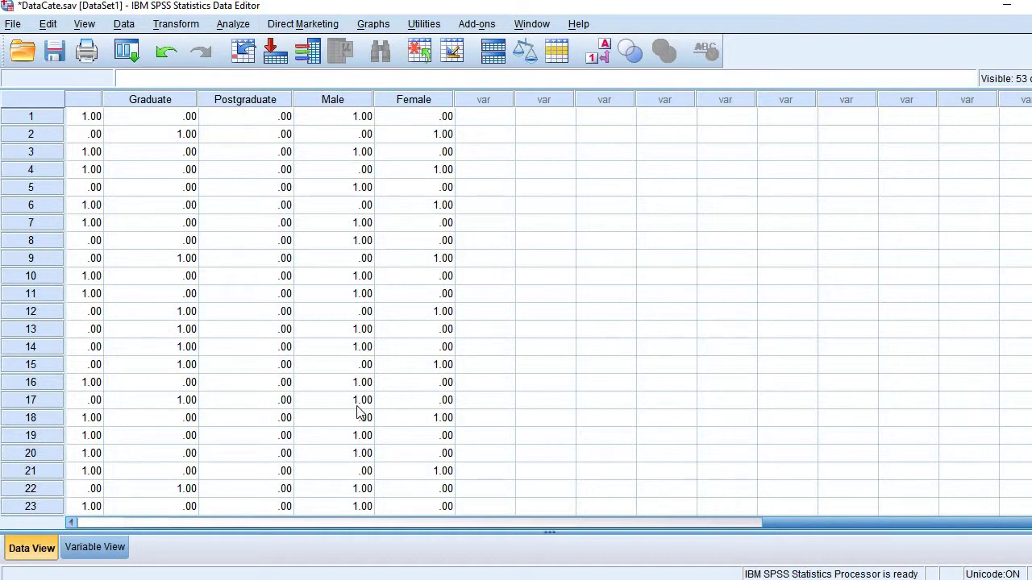
Save the data as comma-delimited DataCate.csv, overwriting the existing copy
left_click(13, 24)
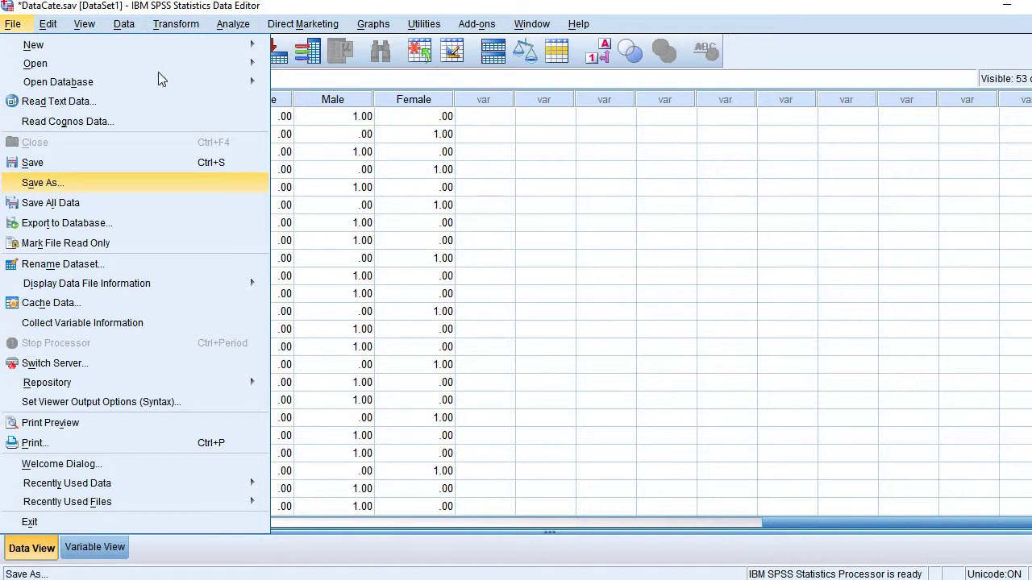
left_click(149, 182)
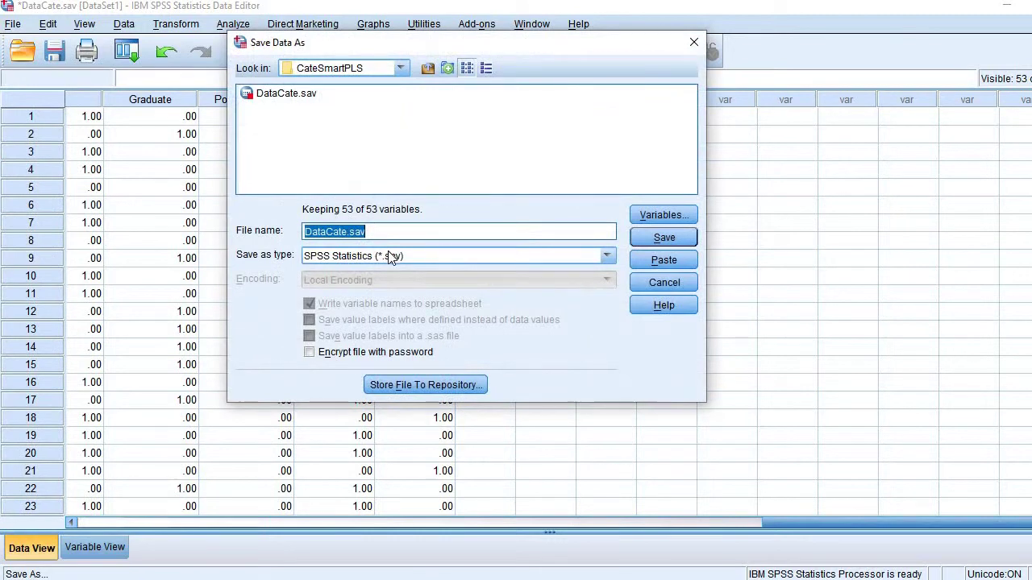
left_click(389, 255)
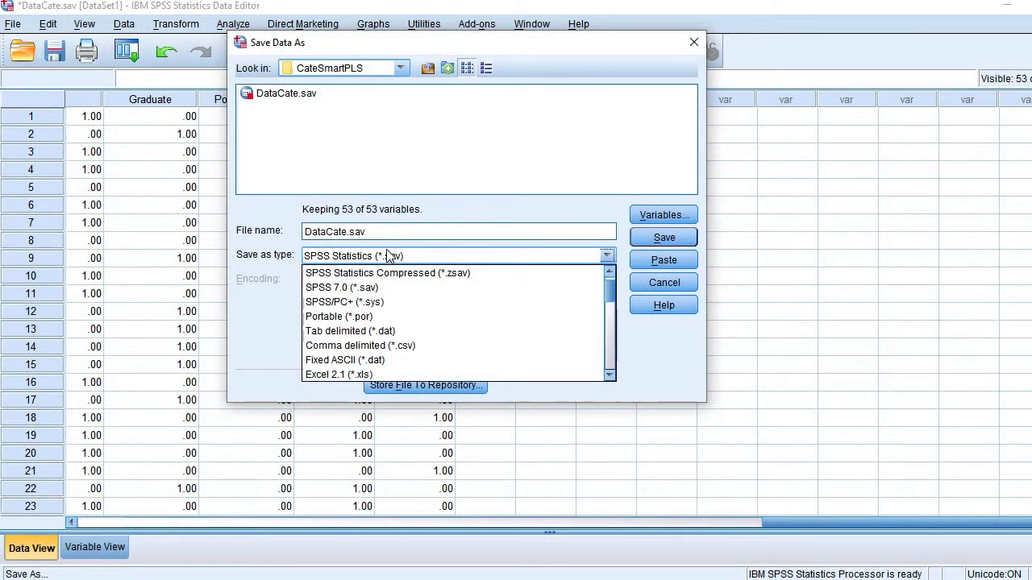
left_click(407, 349)
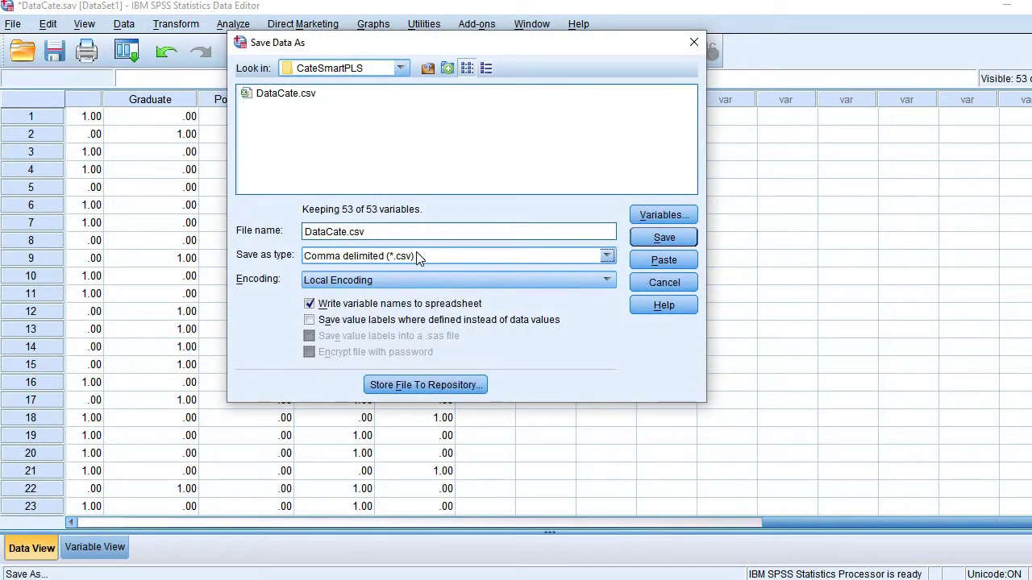
left_click(664, 237)
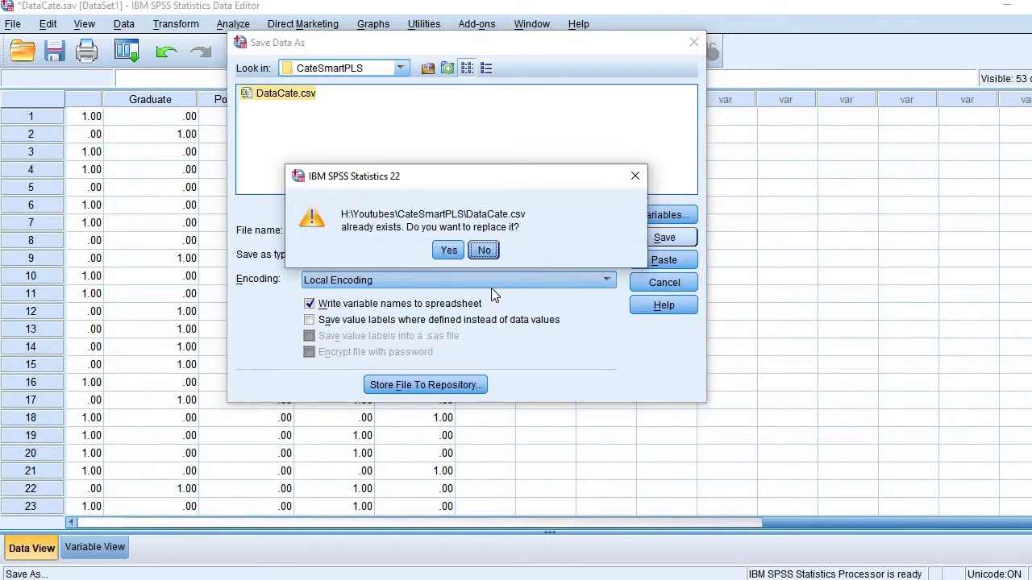
left_click(449, 251)
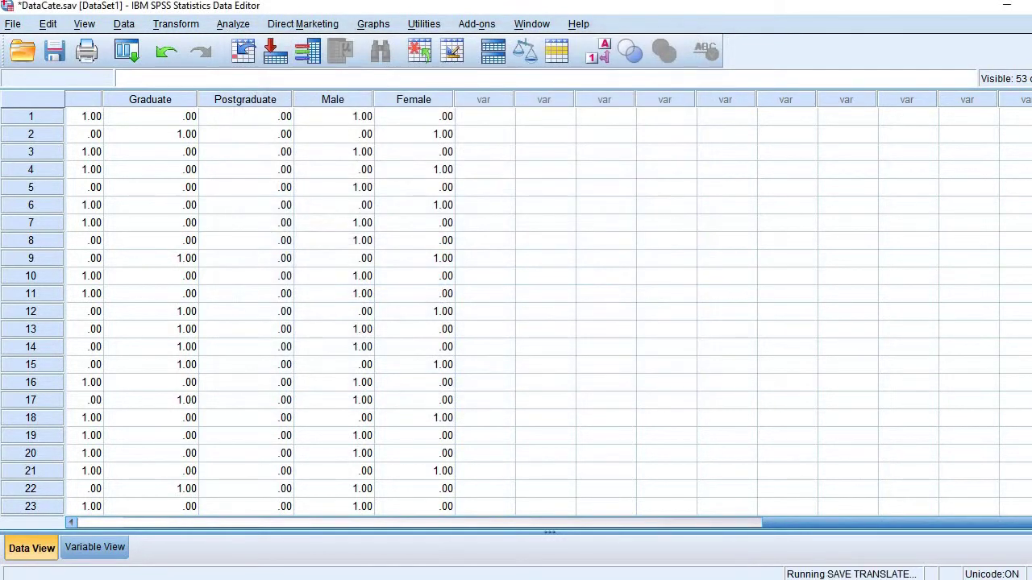
Remove the old DataCate.csv resource from the SmartPLS CategVariable project
left_click(432, 520)
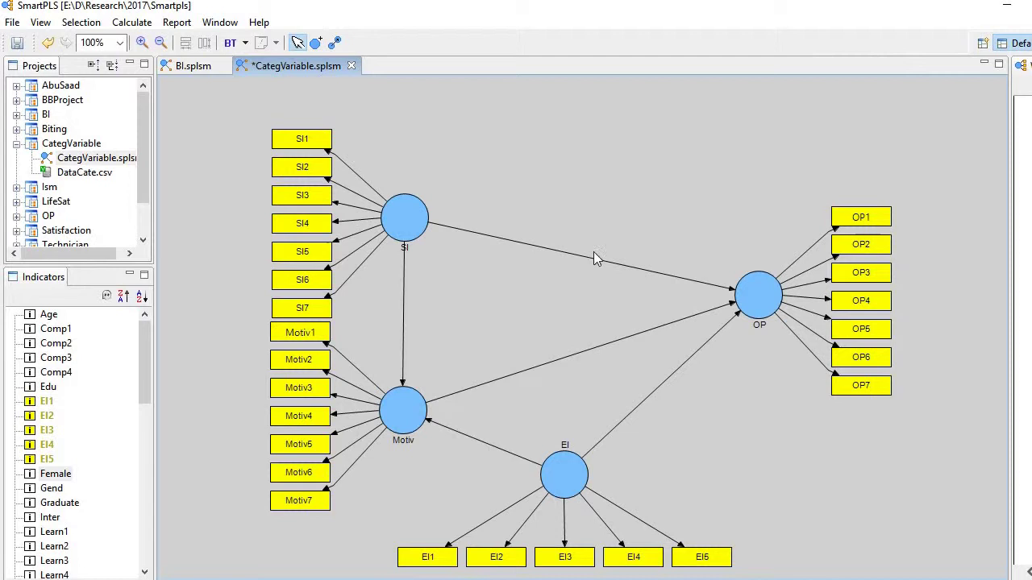
left_click(98, 172)
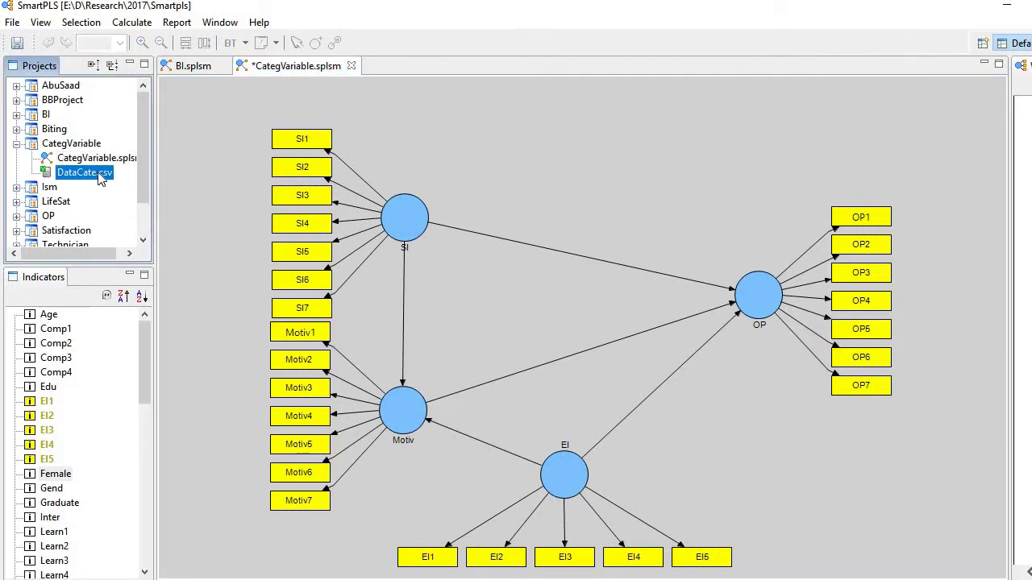
right_click(99, 173)
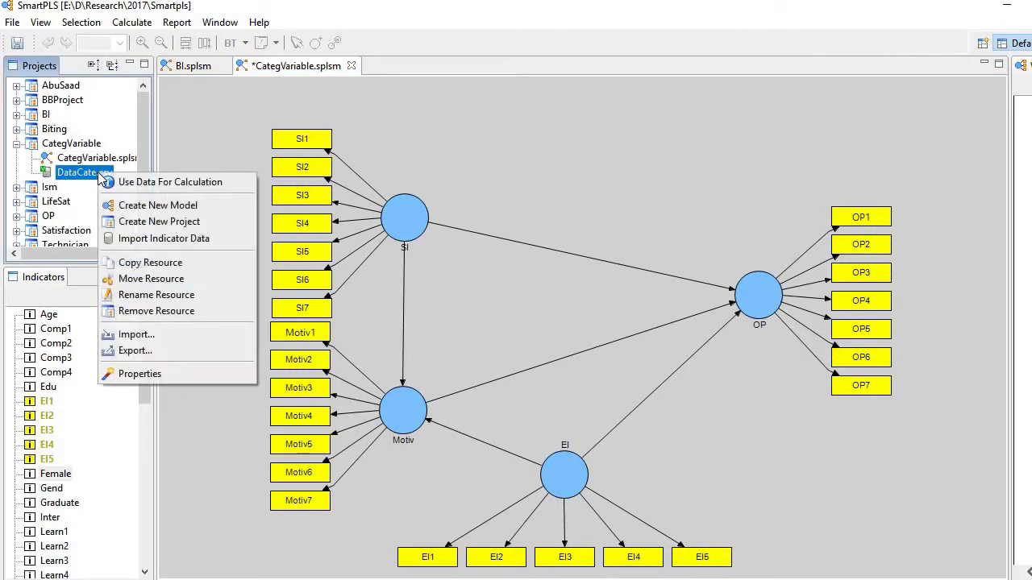
left_click(178, 311)
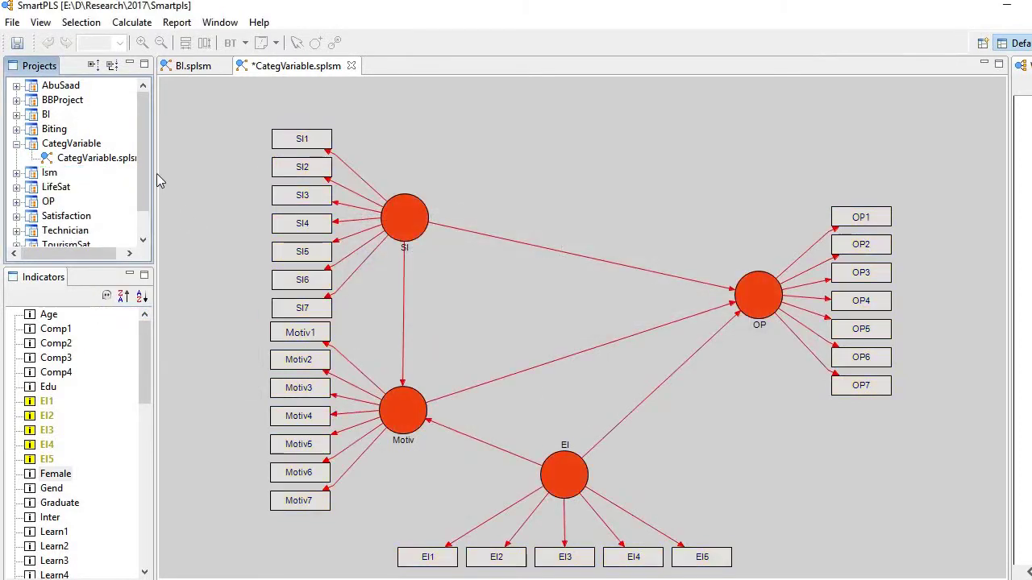
left_click(84, 158)
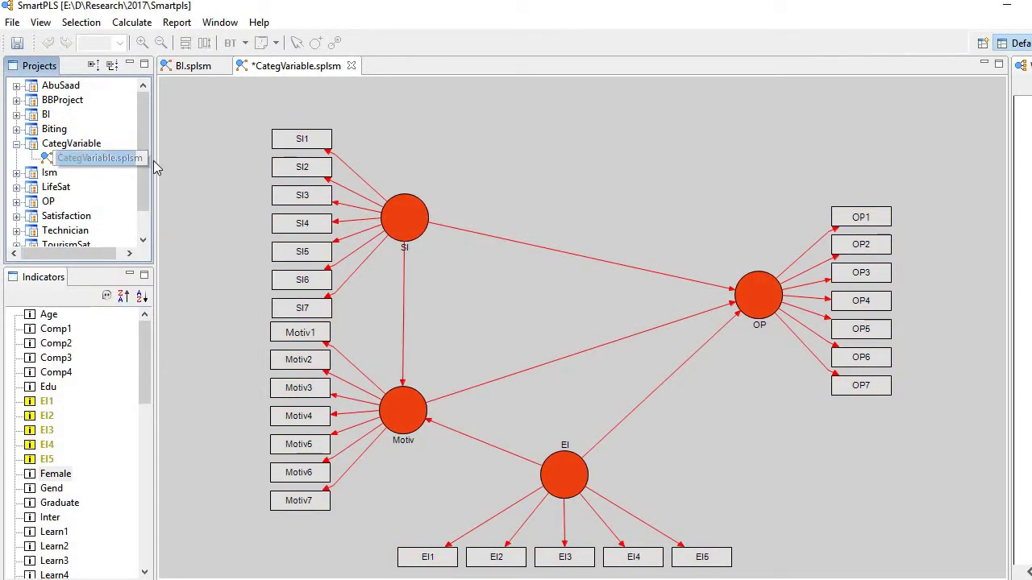
left_click(120, 158)
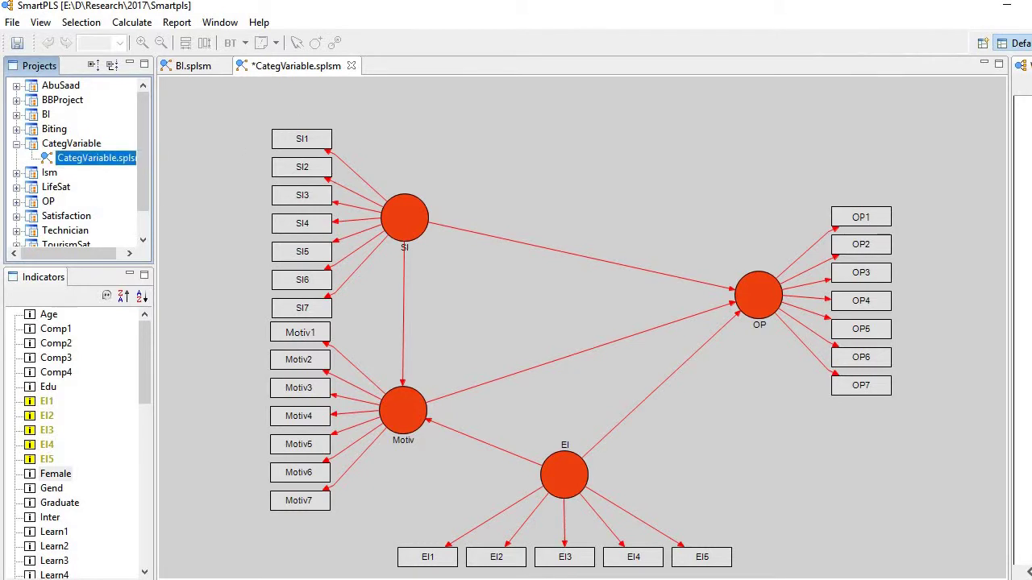
Review DataCate.sav's variable definitions in SPSS Variable View, then return to SmartPLS
left_click(469, 579)
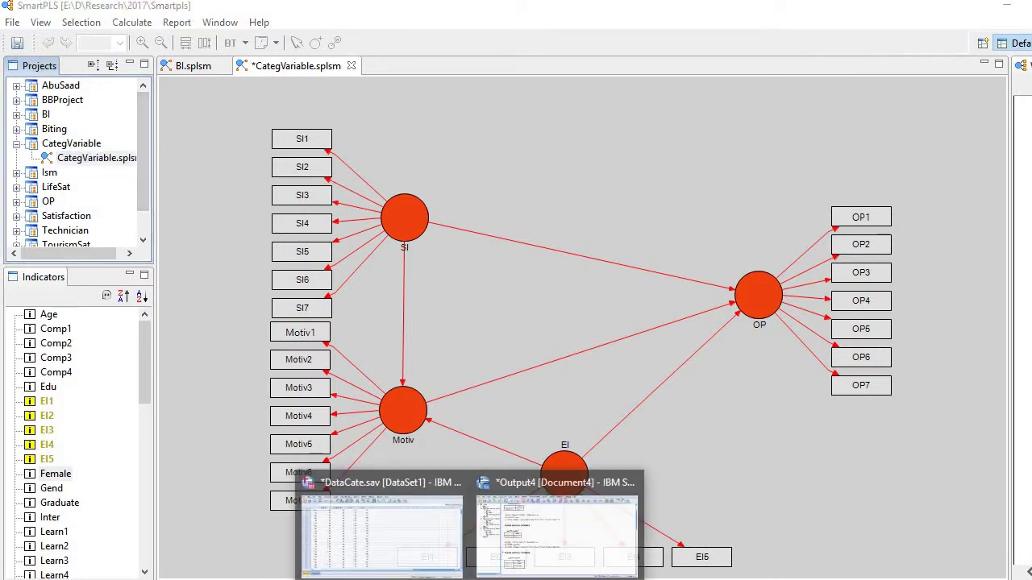
left_click(426, 548)
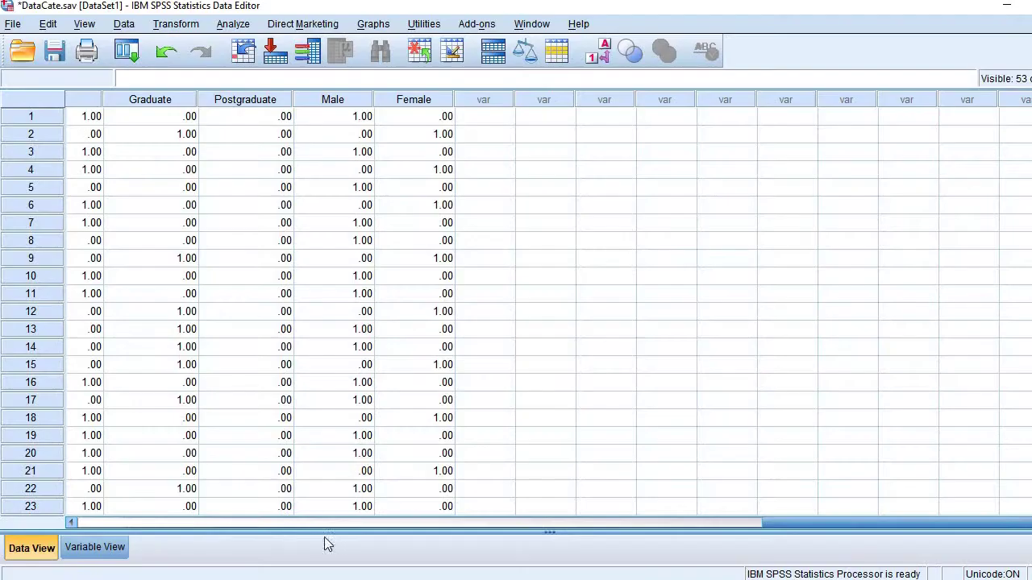
left_click(94, 547)
left_click(470, 579)
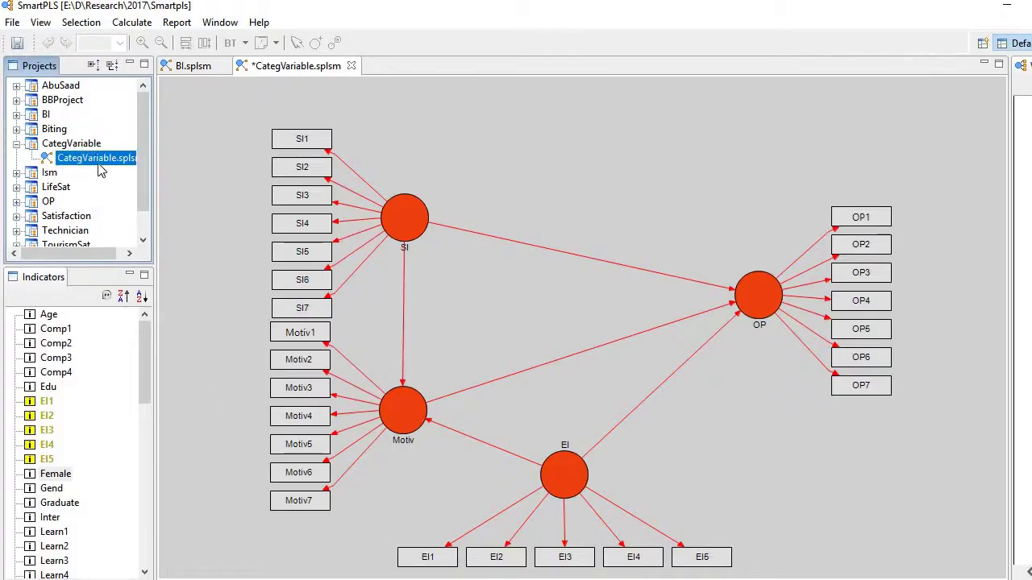
Import DataCate.csv as indicator data into the CategVariable model
right_click(95, 161)
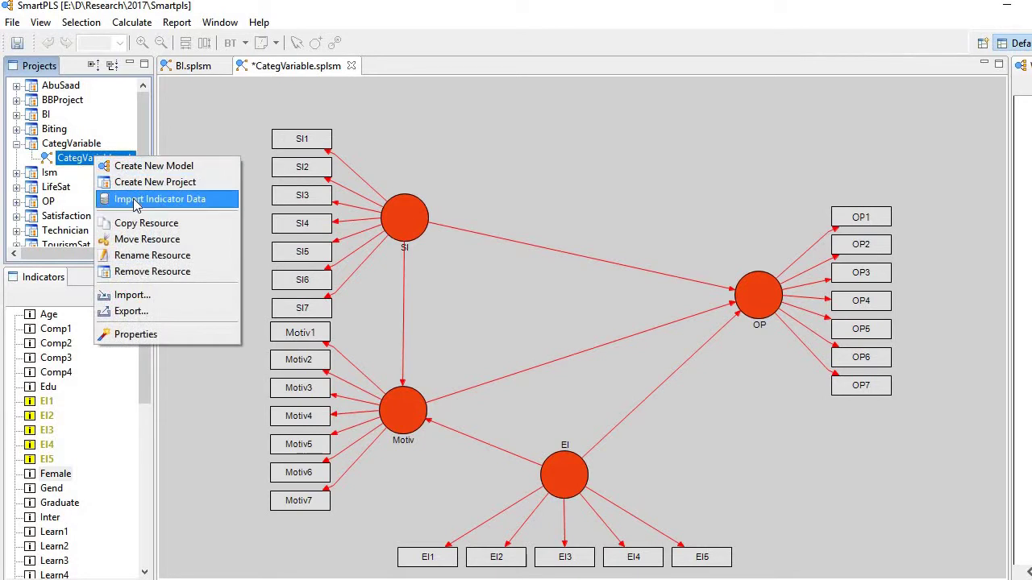
left_click(137, 196)
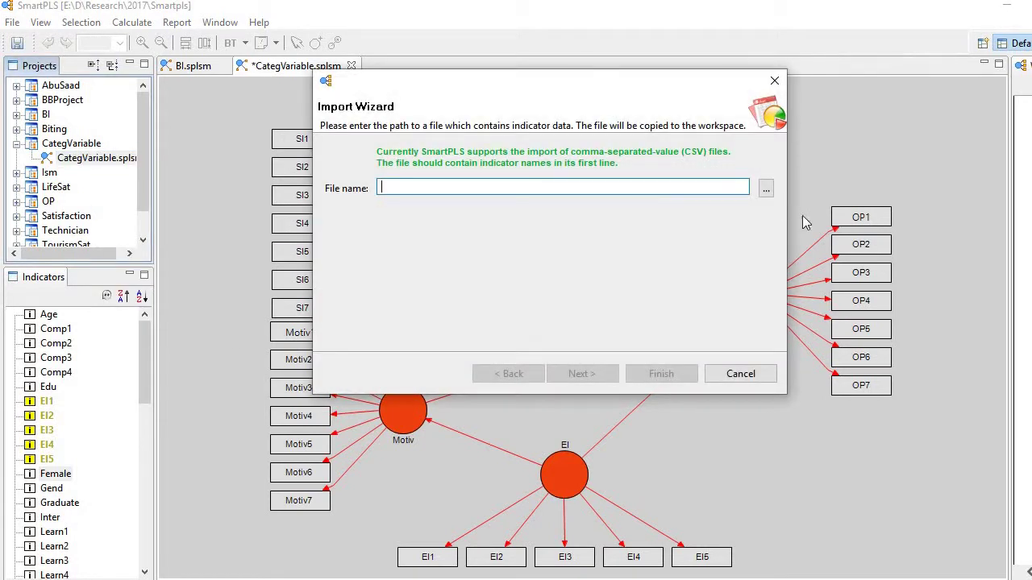
left_click(766, 188)
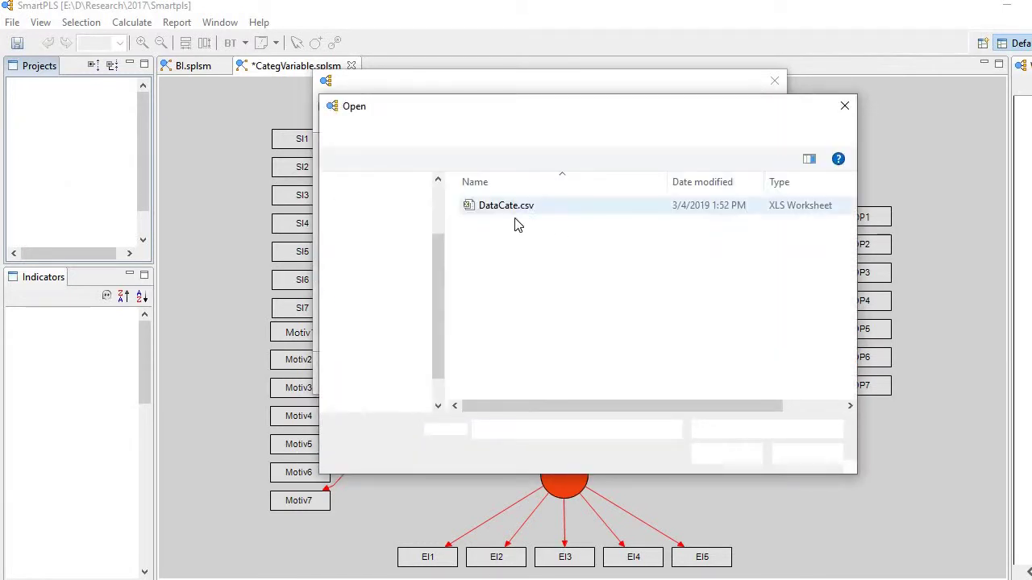
left_click(508, 207)
left_click(707, 459)
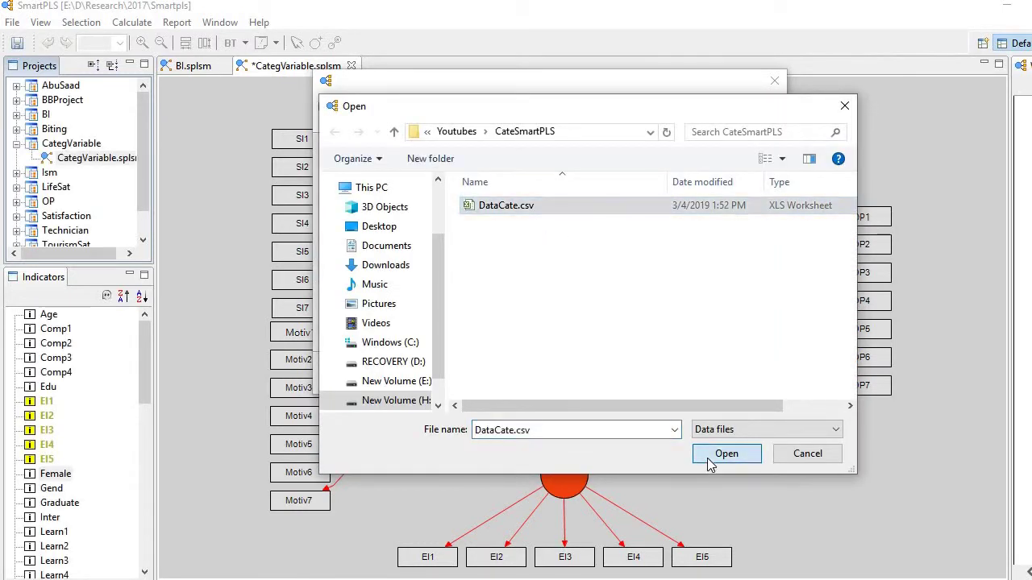
left_click(650, 383)
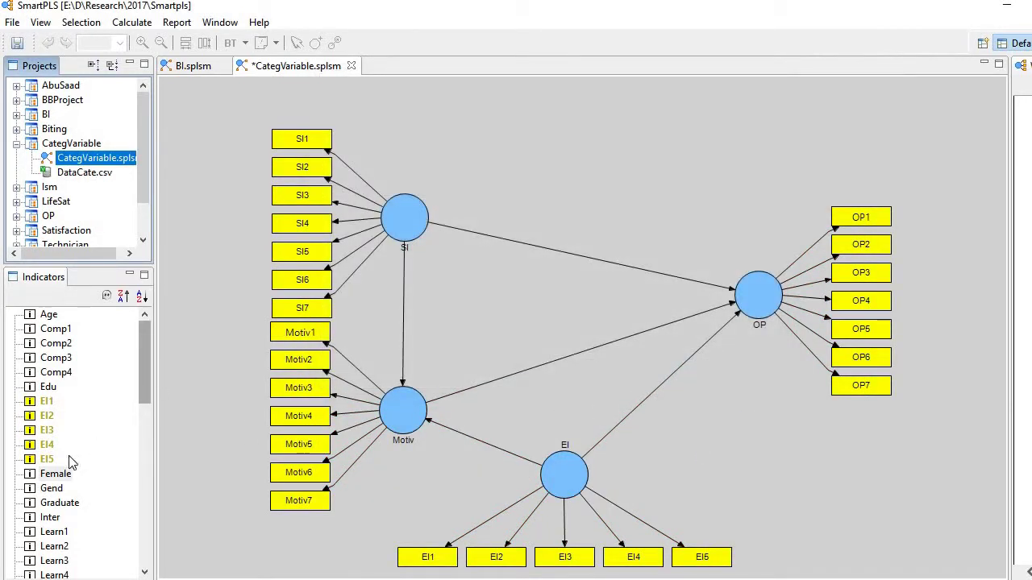
left_click_drag(139, 369, 145, 473)
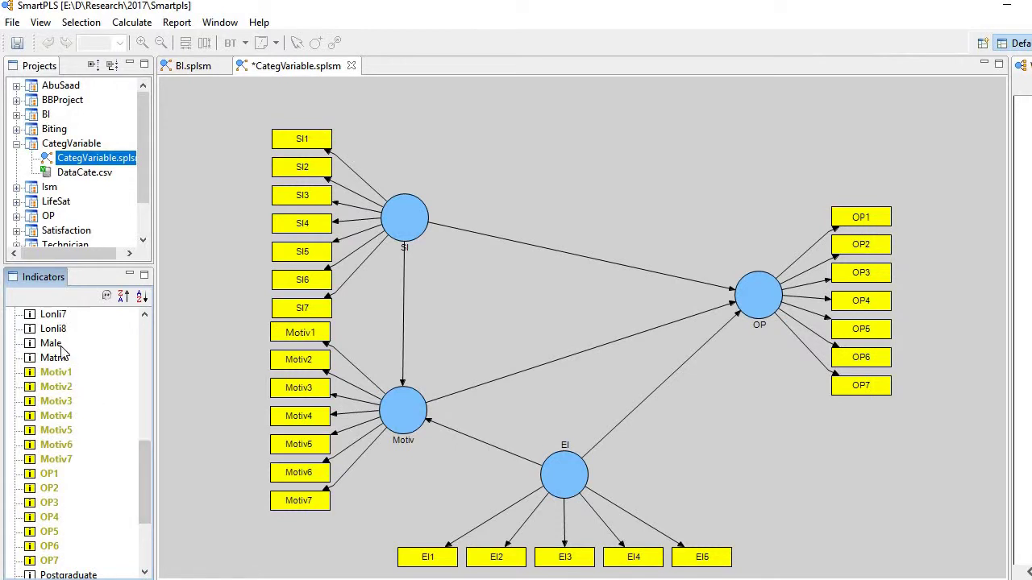
left_click_drag(144, 463, 163, 318)
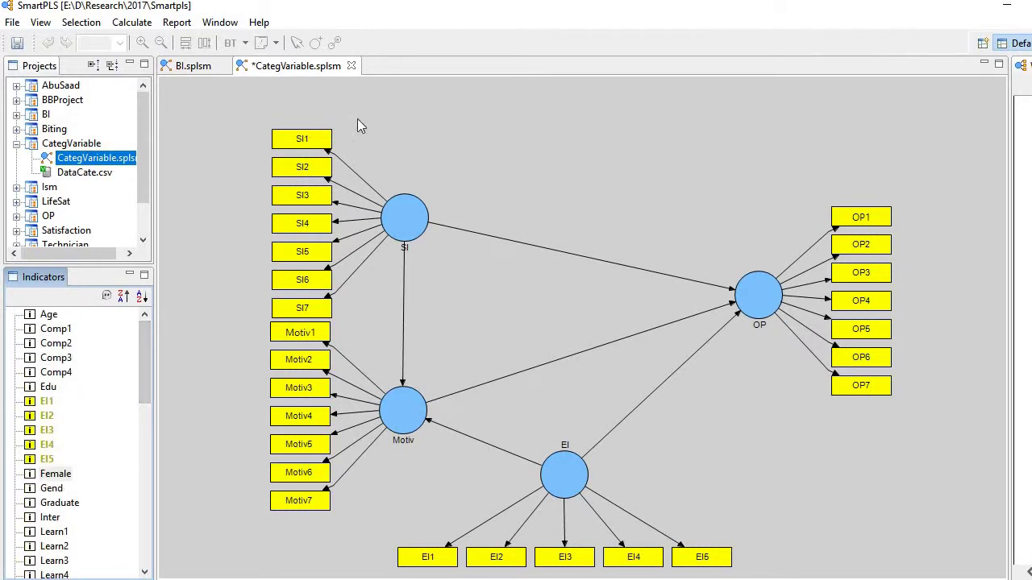
Place a new latent variable above OP and rename it Gender
left_click(403, 153)
left_click(316, 43)
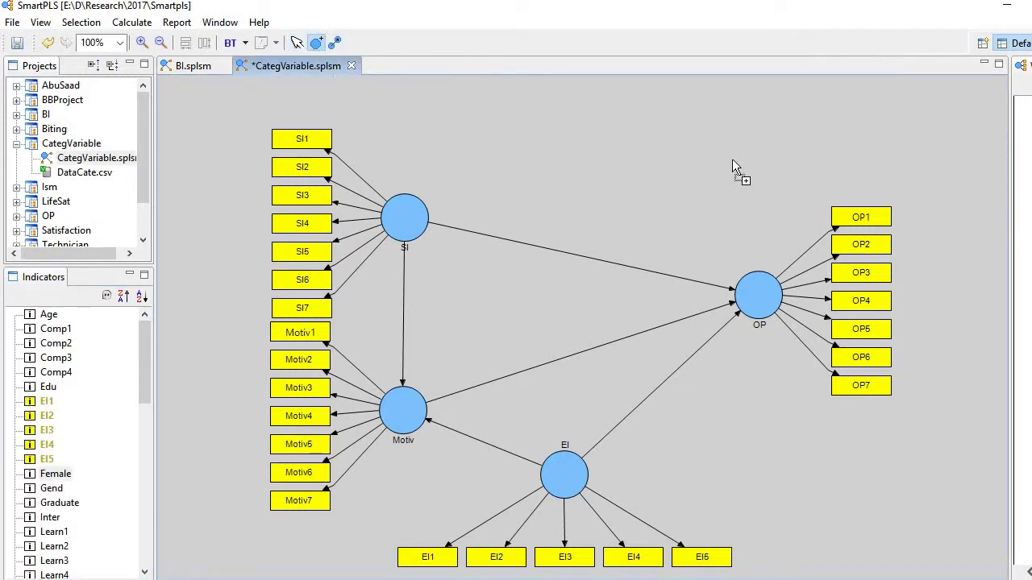
left_click(655, 156)
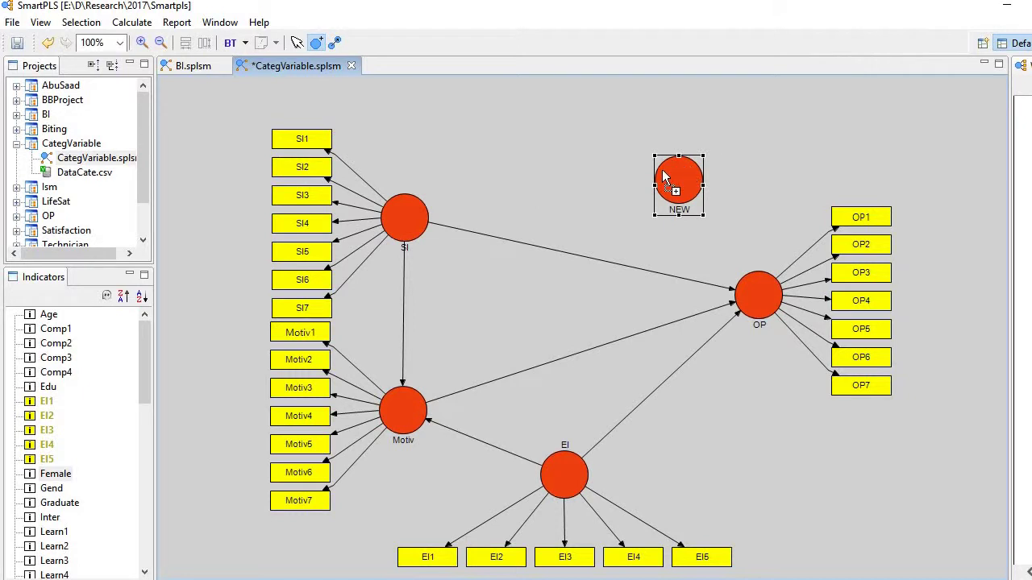
left_click(296, 44)
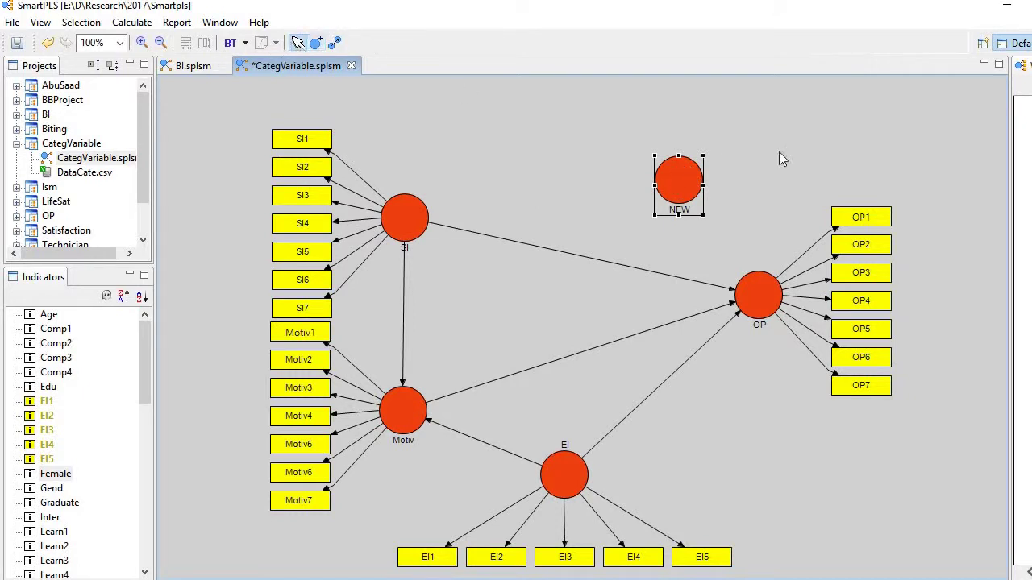
right_click(686, 184)
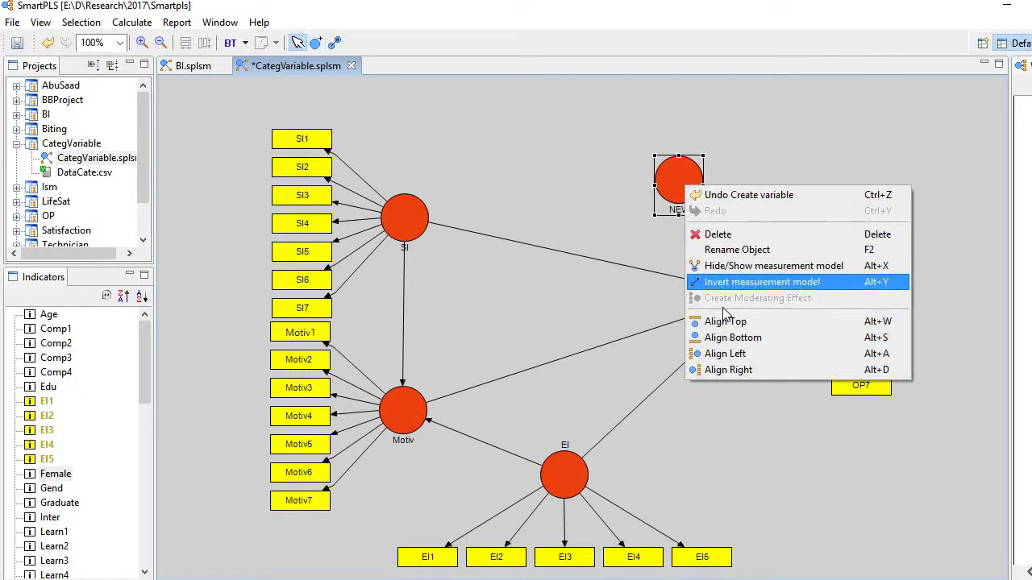
left_click(737, 252)
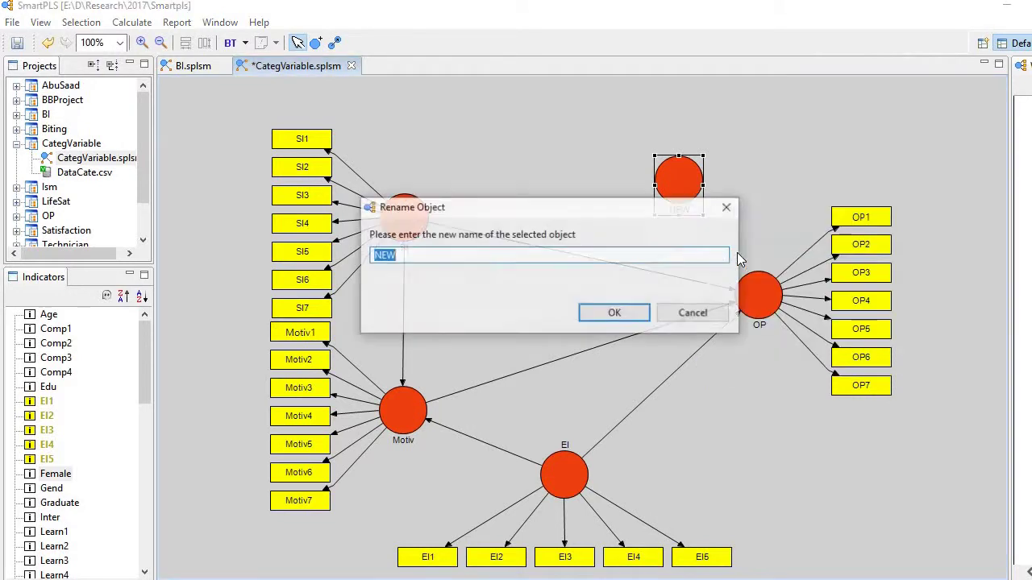
type("Gender")
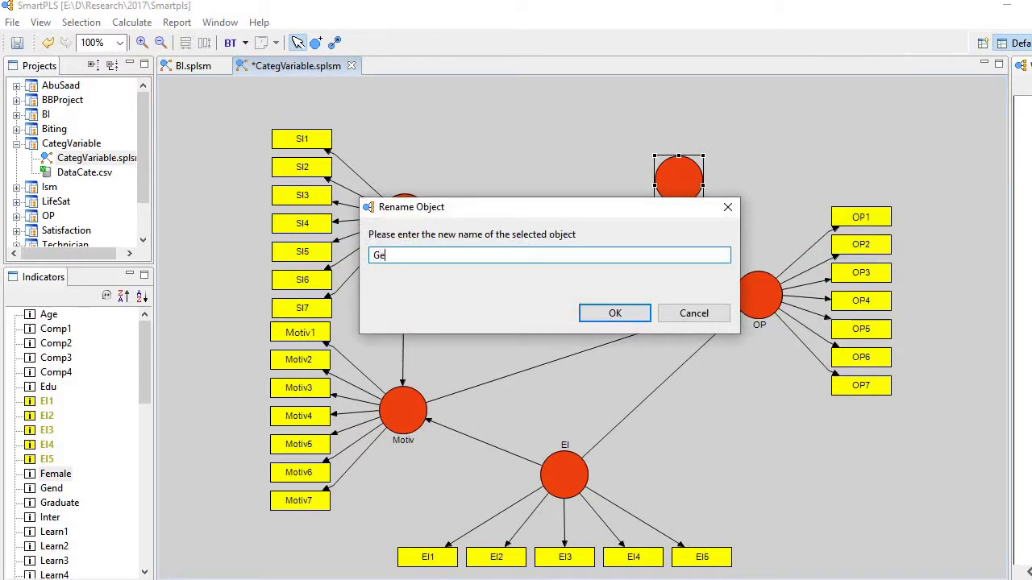
left_click(616, 321)
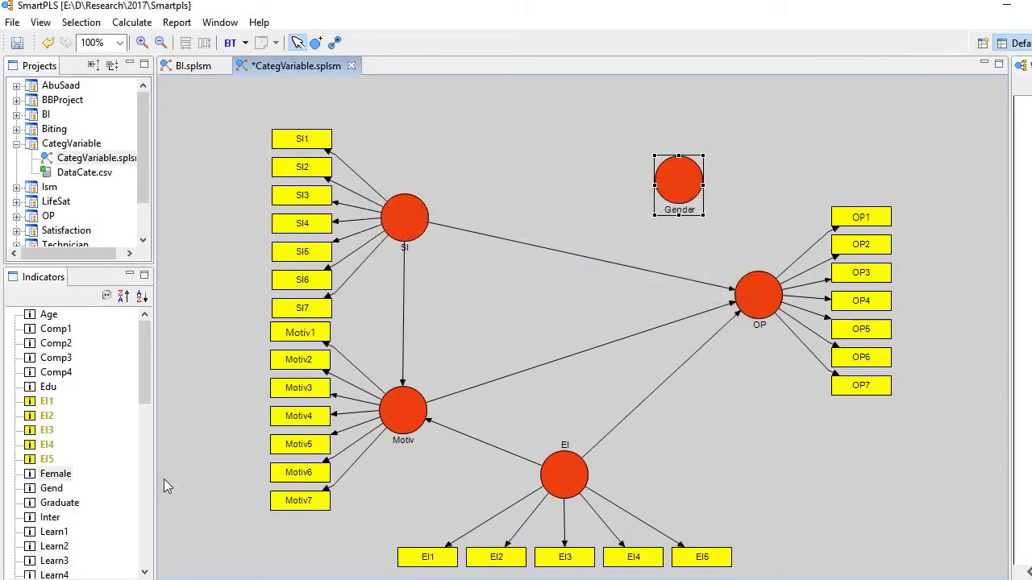
Attach the Female indicator to Gender and draw a path from Gender to OP
left_click(55, 476)
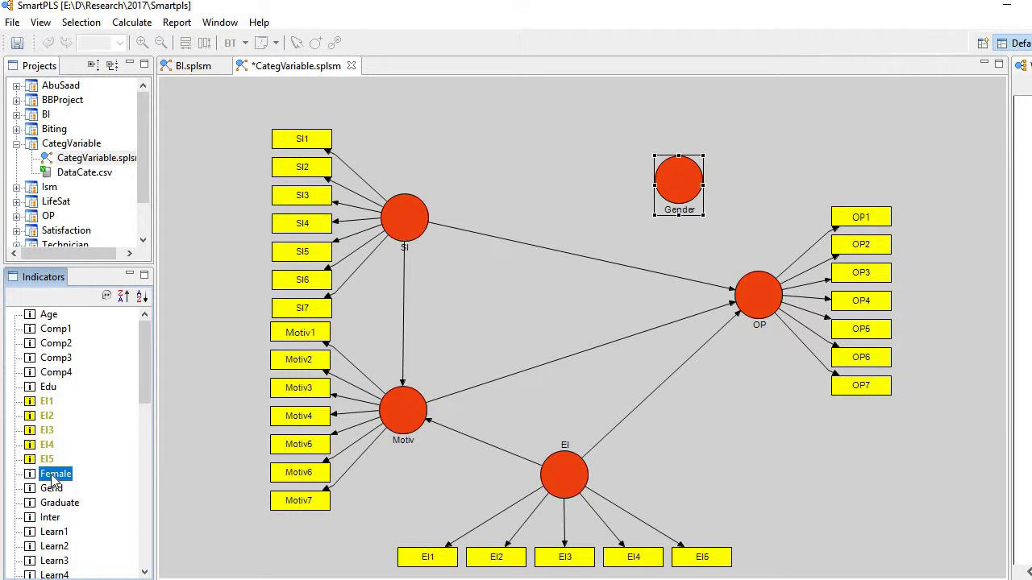
left_click_drag(52, 477, 681, 171)
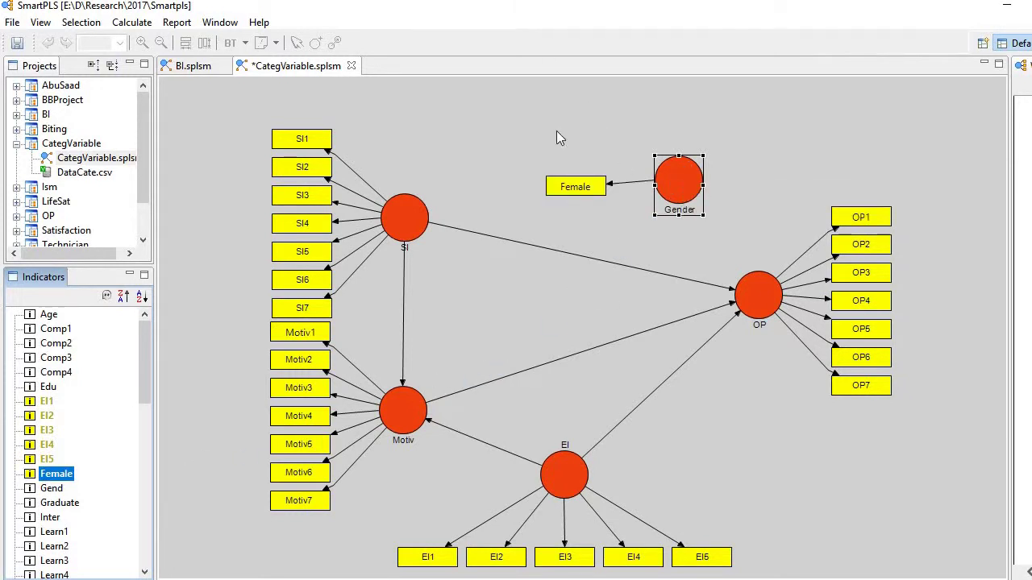
left_click(442, 90)
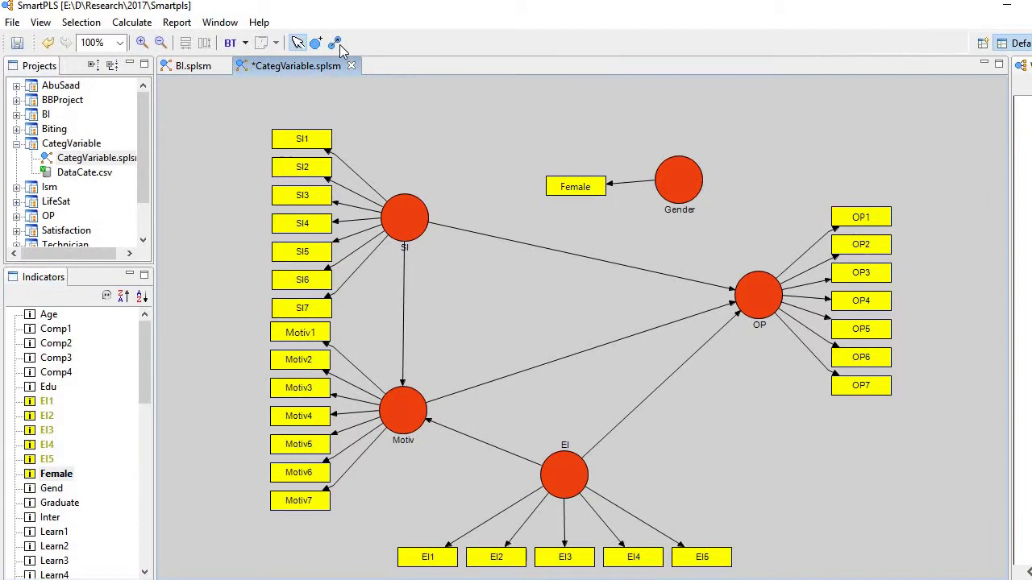
left_click(696, 197)
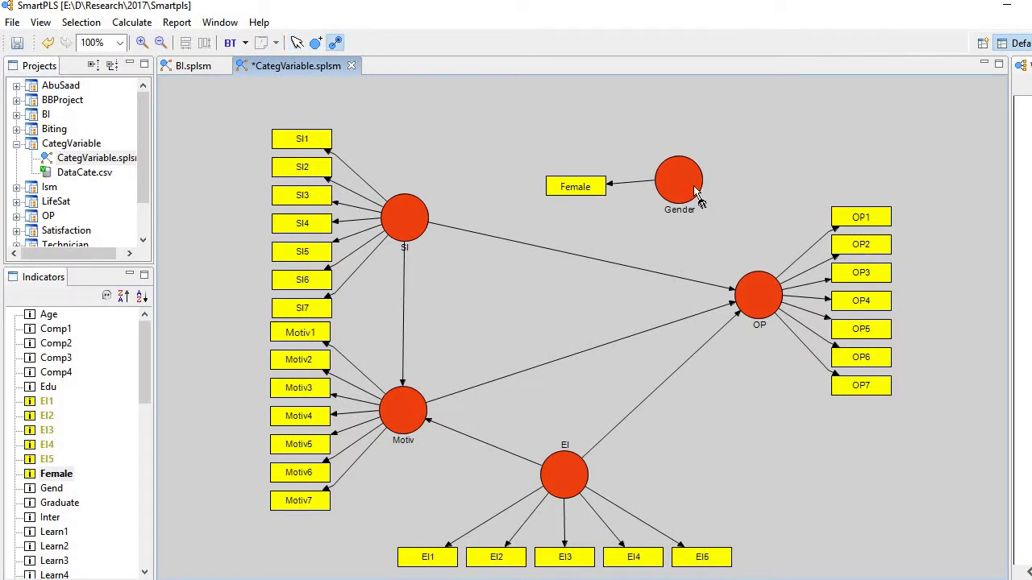
left_click(757, 294)
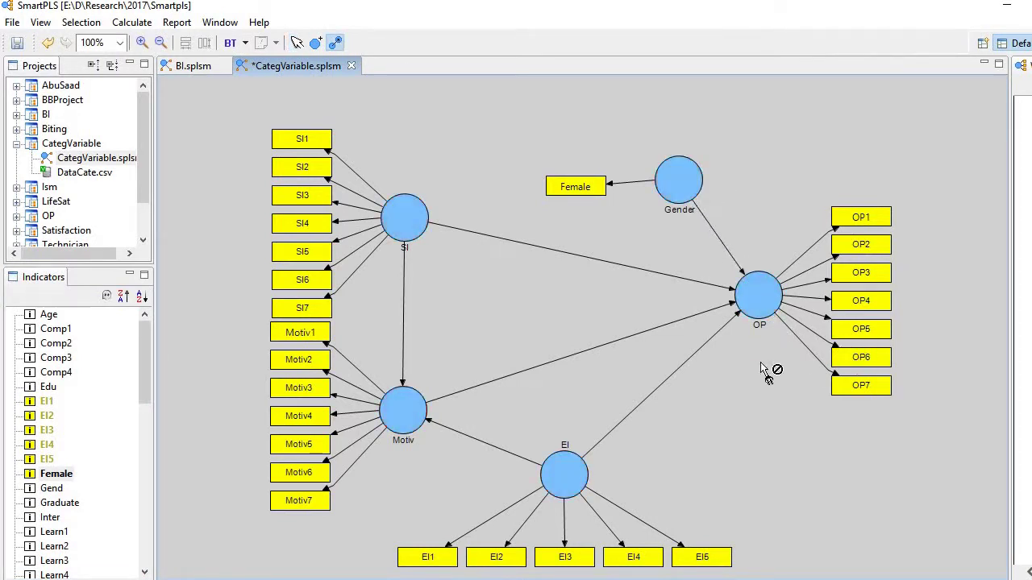
Run the PLS algorithm with defaults, giving Gender→OP -0.056 and OP R² 0.356
left_click(133, 22)
left_click(157, 39)
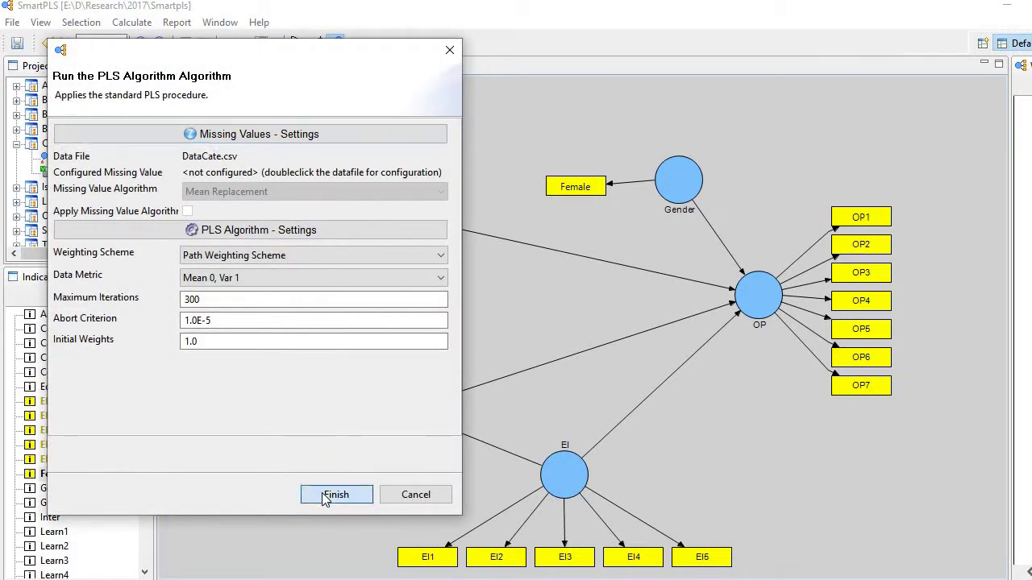
left_click(331, 495)
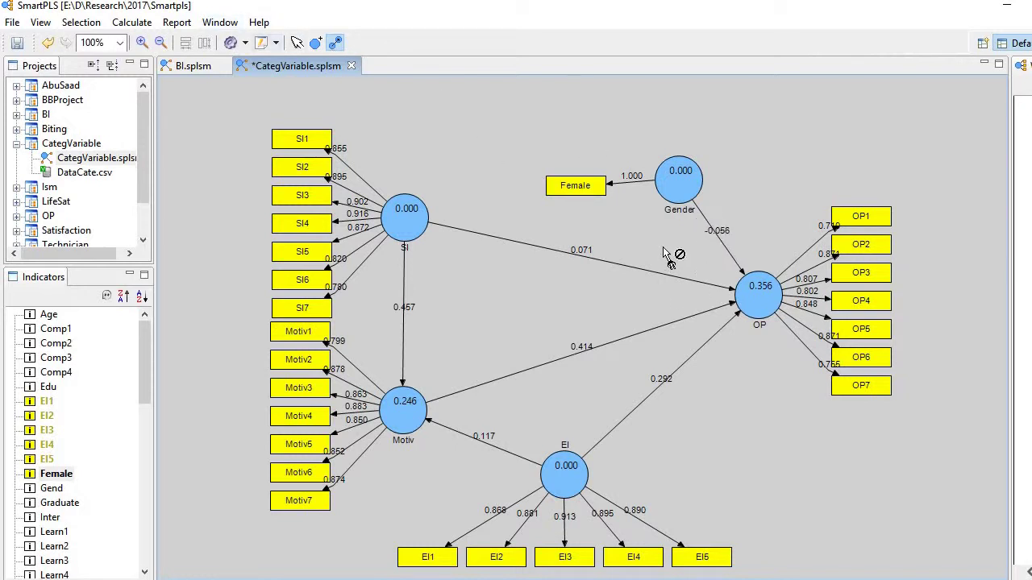
Bootstrap the model with 250 samples, giving Gender→OP a t-value of 1.082
left_click(133, 22)
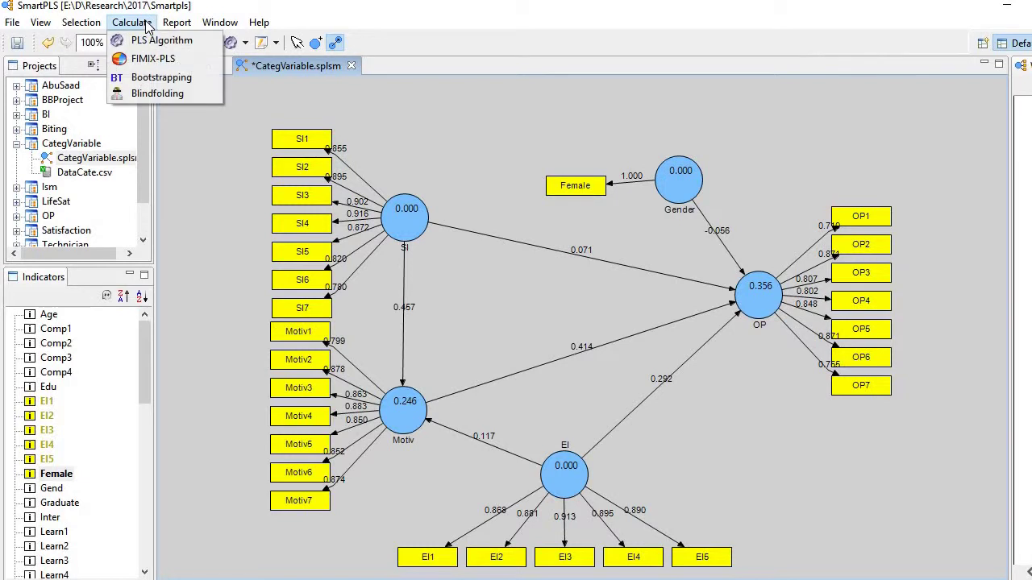
left_click(165, 77)
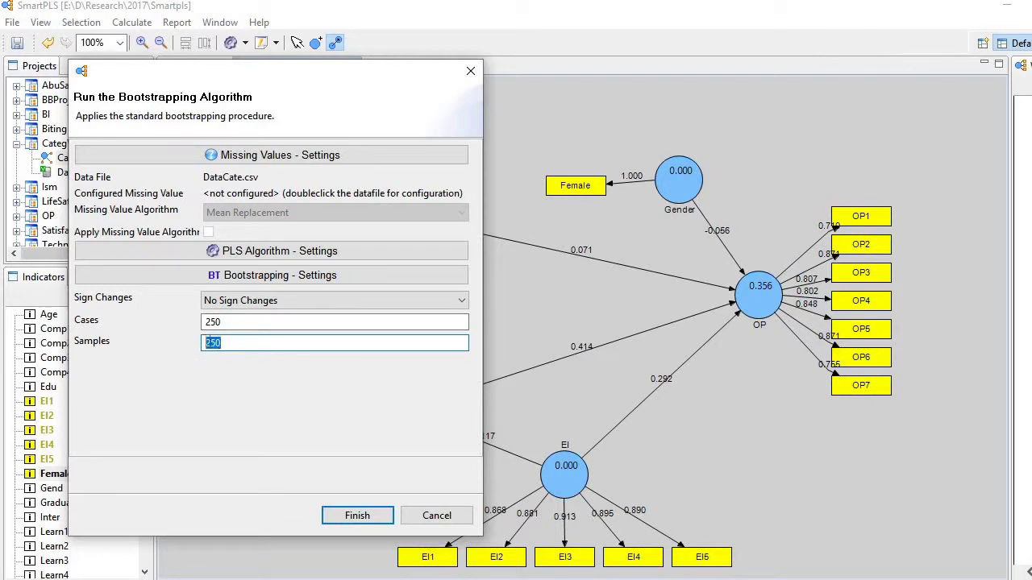
left_click(365, 518)
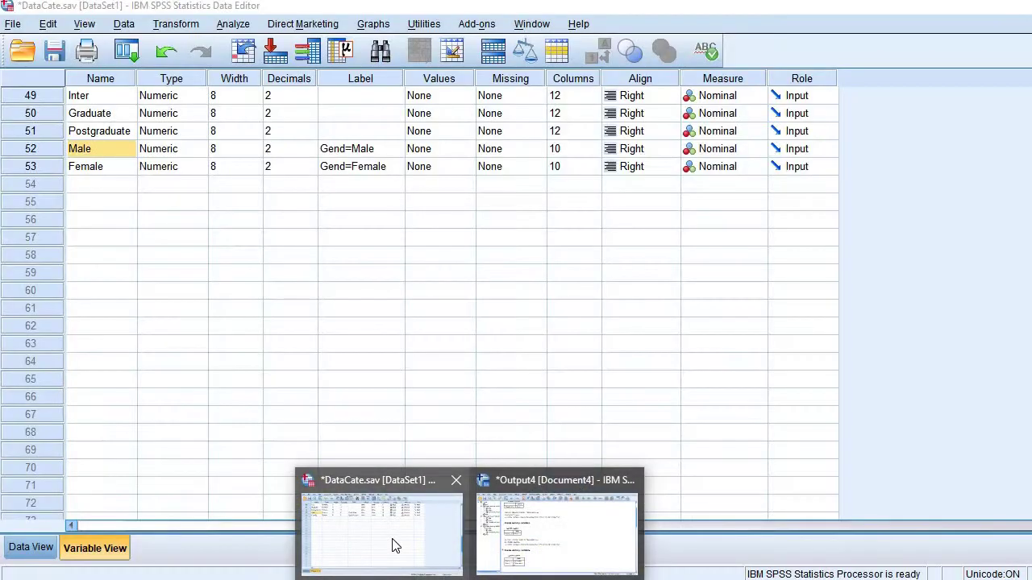
In DataCate.sav, select Edu and open Create Dummy Variables, cancelling Recode into Different Variables along the way
left_click(392, 548)
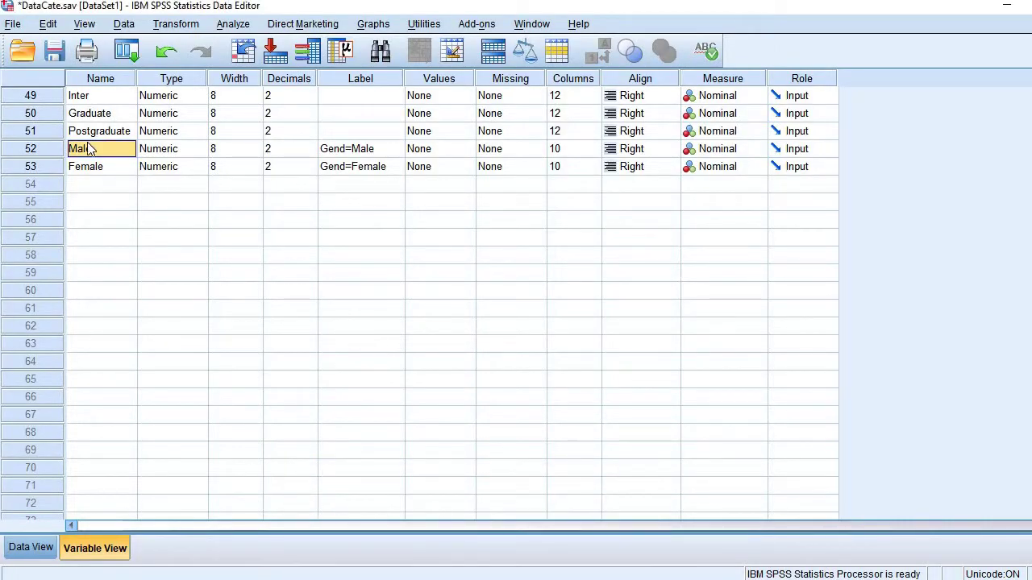
scroll(90, 152, "up", 15)
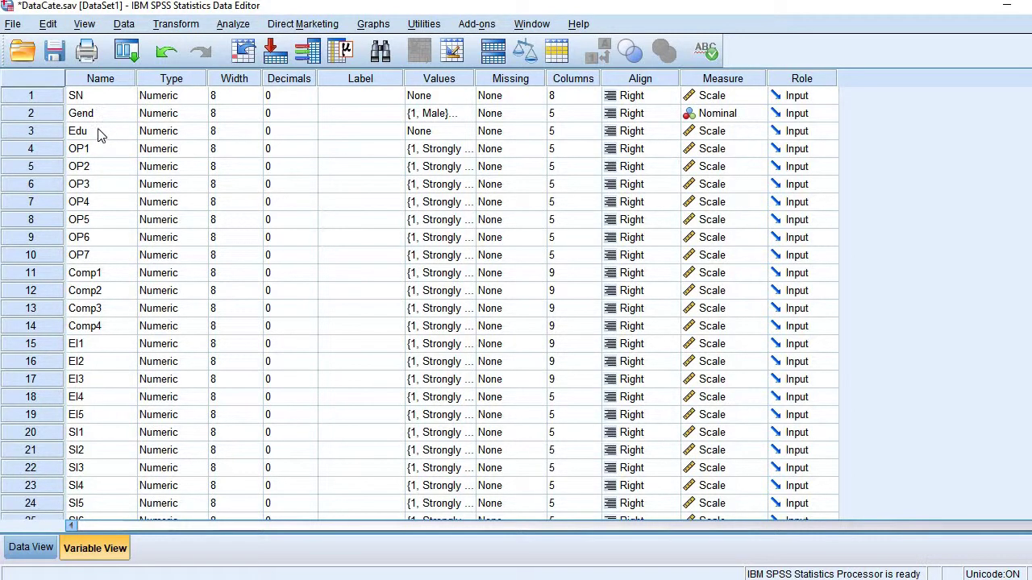
left_click(99, 134)
left_click(185, 26)
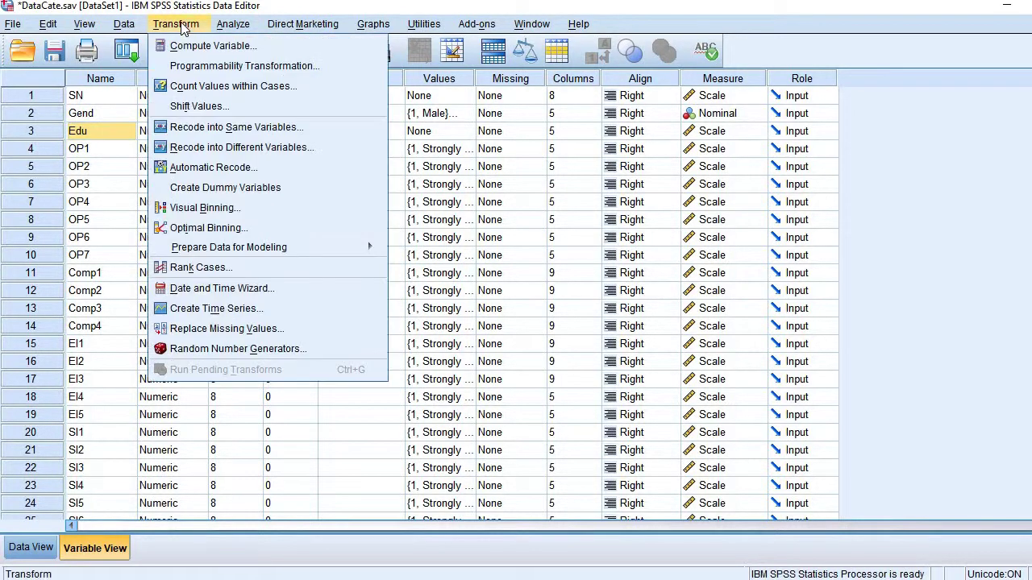
left_click(216, 149)
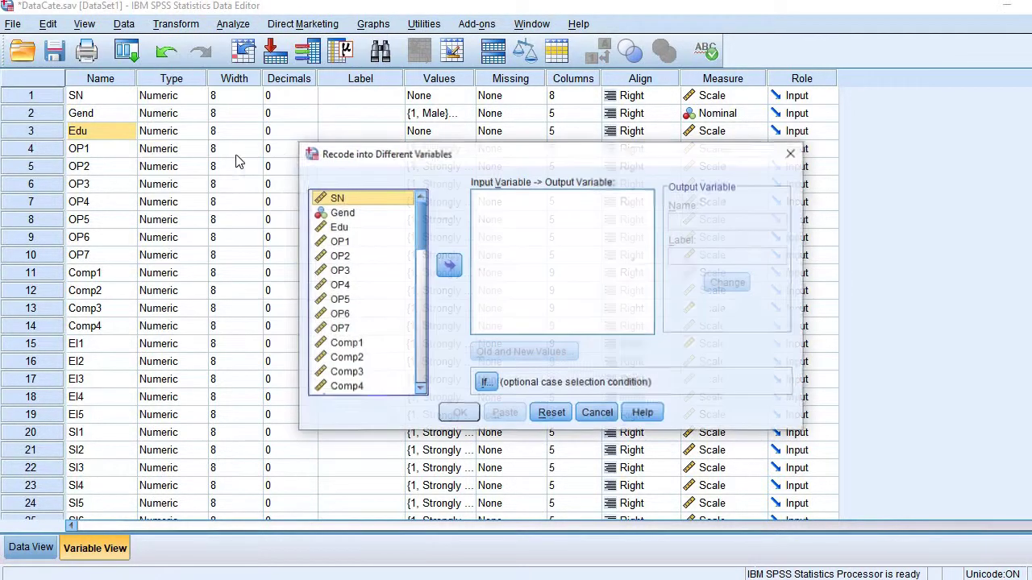
left_click(597, 412)
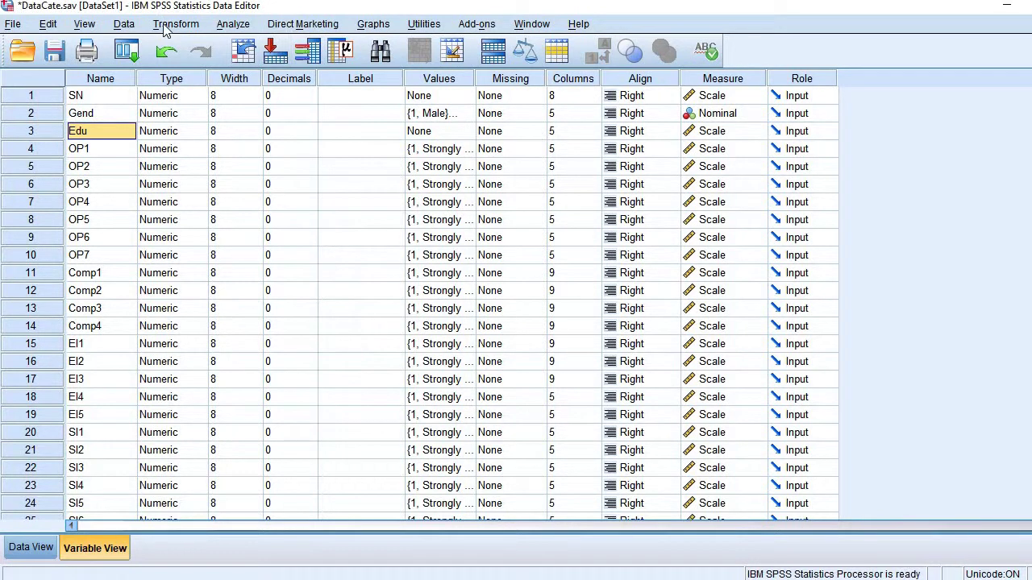
left_click(175, 24)
left_click(221, 191)
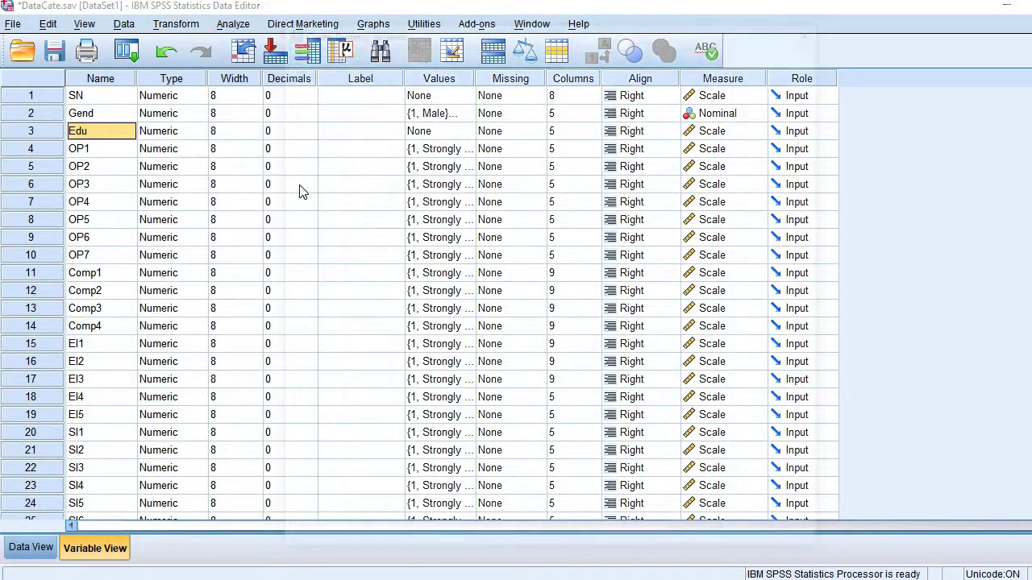
scroll(362, 171, "down", 3)
Replace Gend with Edu as the dummy-coded variable, set root name EducatLevel, run it, and return to DataCate.sav
scroll(364, 168, "up", 3)
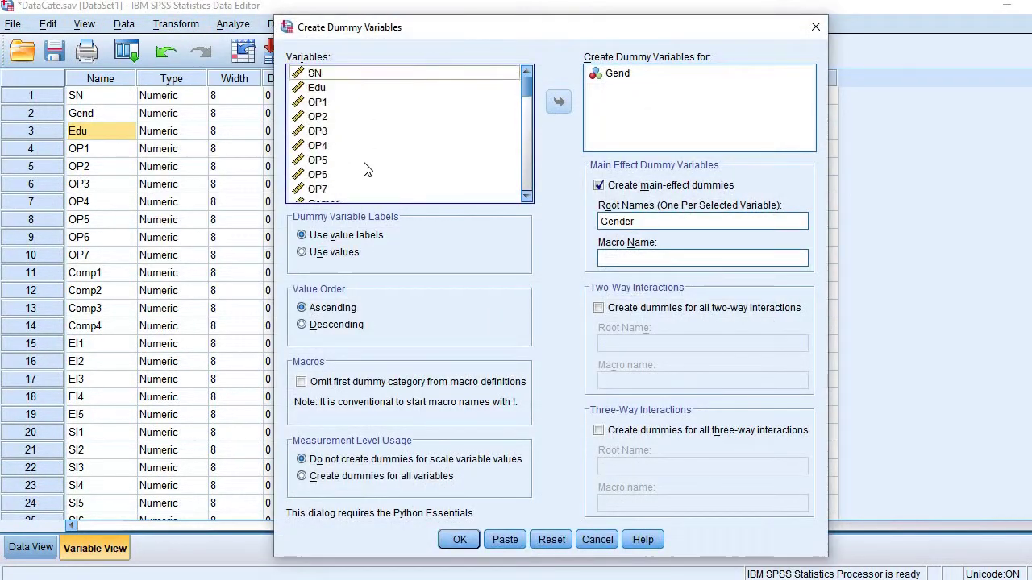
left_click(330, 89)
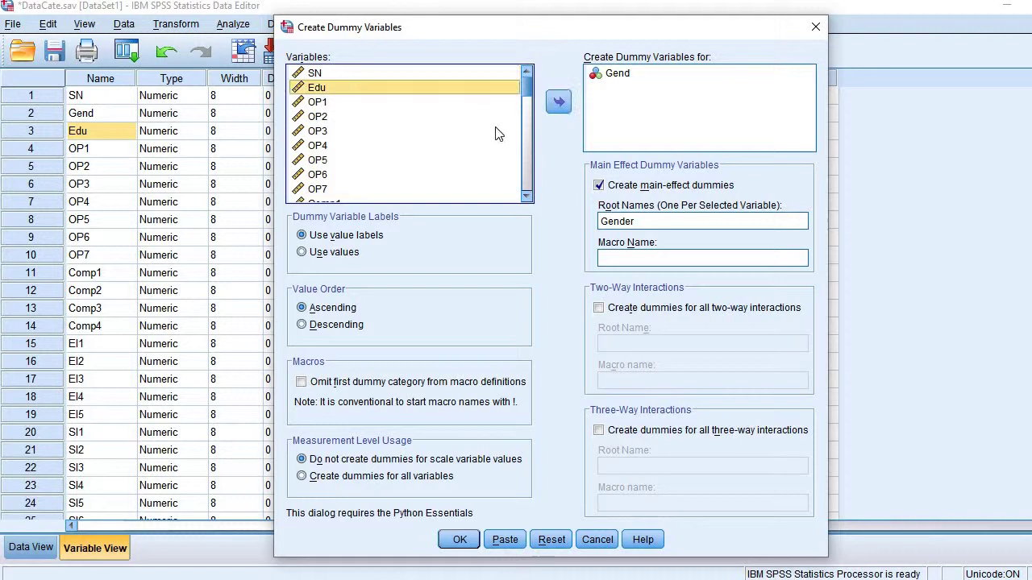
left_click(560, 110)
left_click(607, 75)
left_click(559, 103)
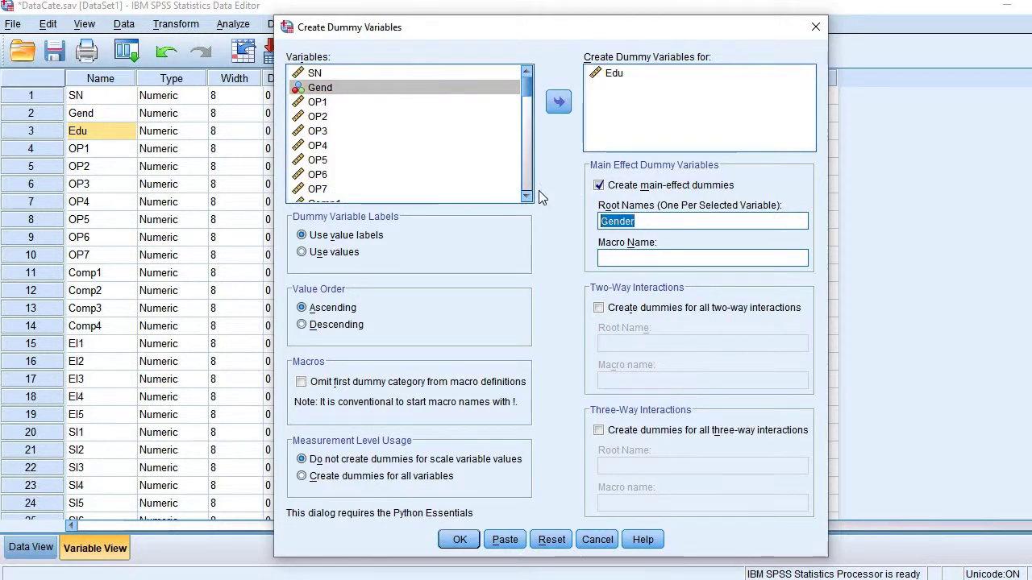
type("Ed")
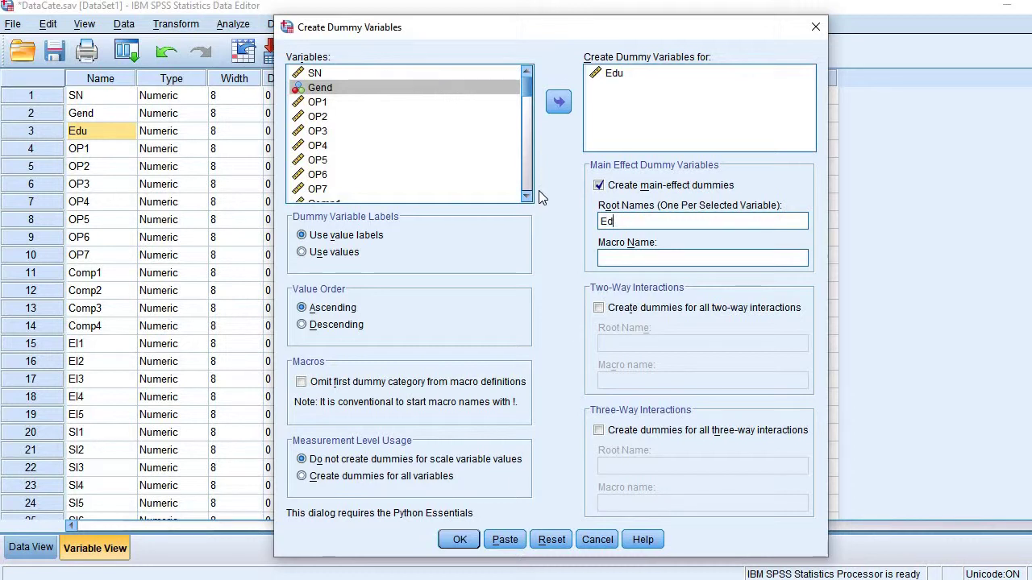
type("ucatLevel")
left_click(460, 539)
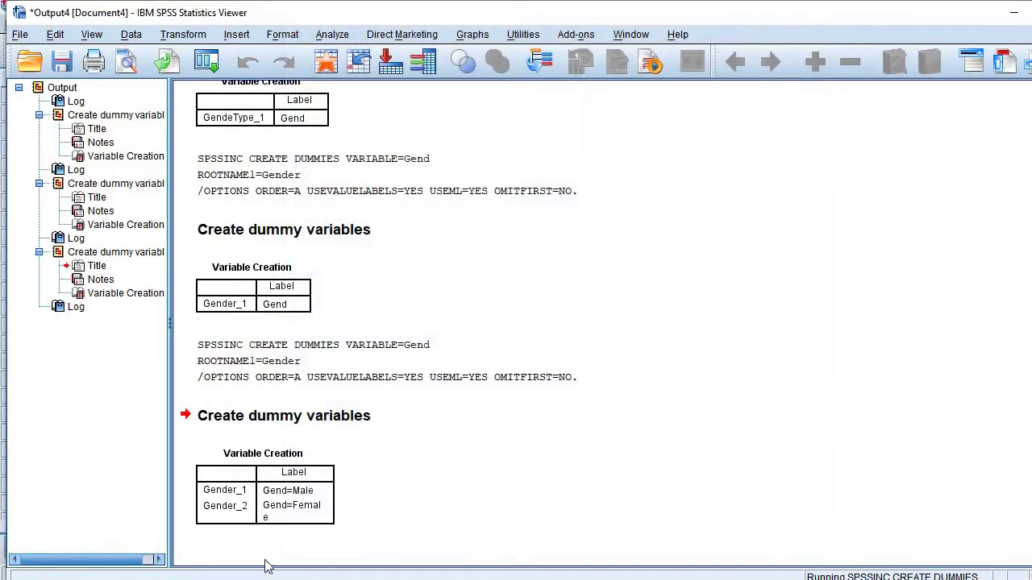
mouse_move(470, 579)
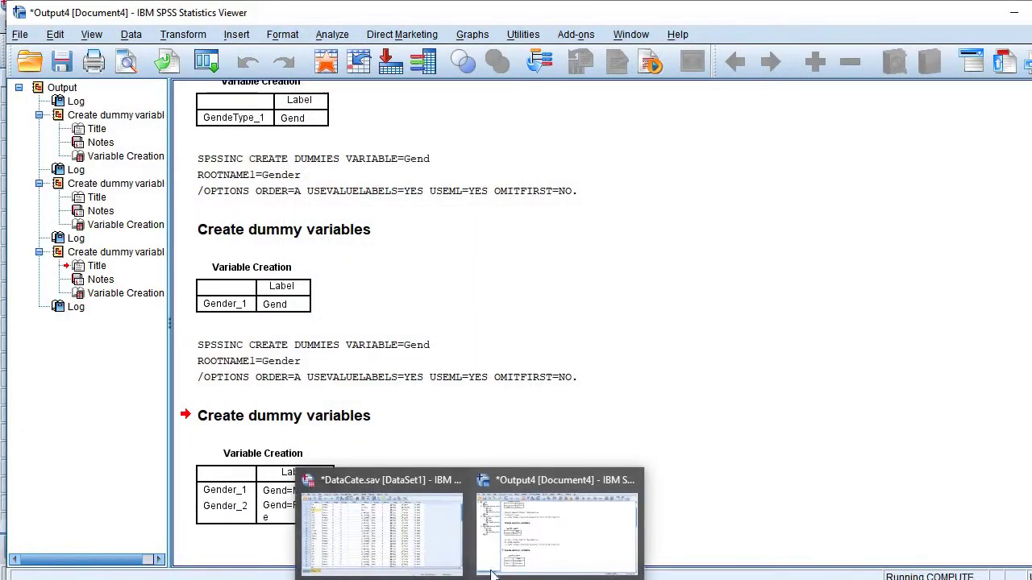
left_click(346, 502)
Check the new Edu dummy in row 54, then set Edu's measurement level to Nominal
scroll(138, 357, "down", 20)
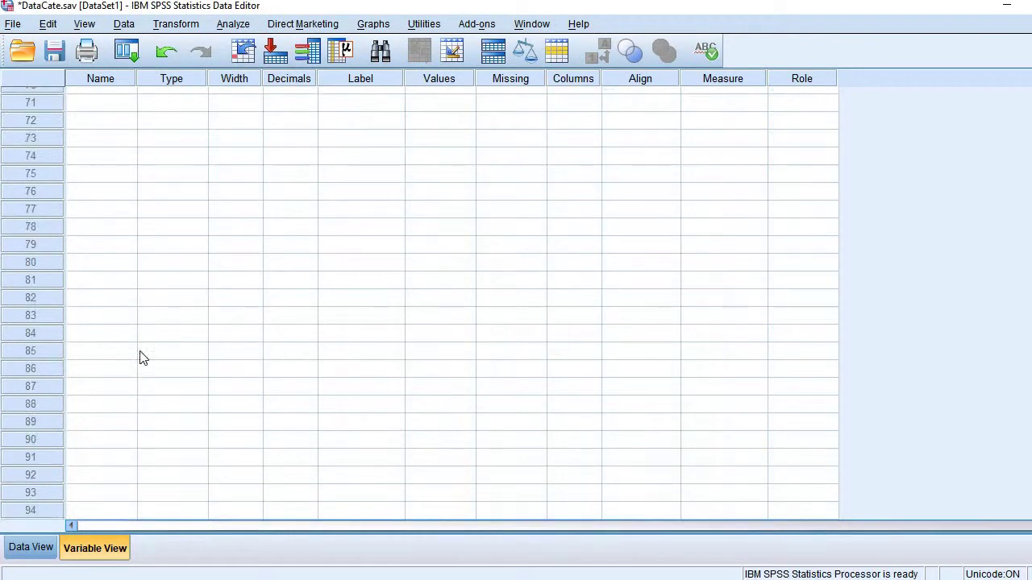
scroll(138, 357, "up", 8)
left_click(110, 224)
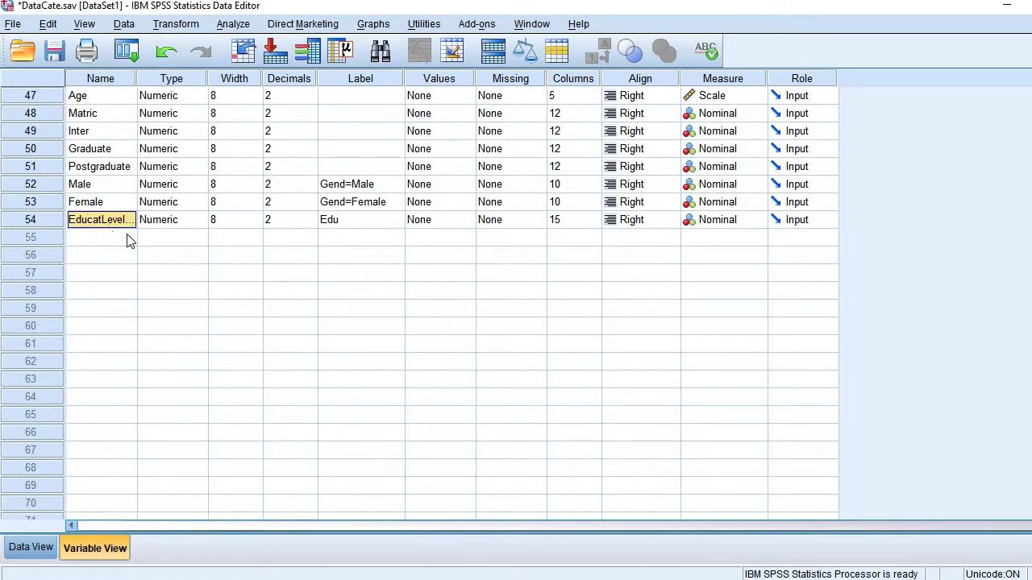
scroll(125, 243, "up", 15)
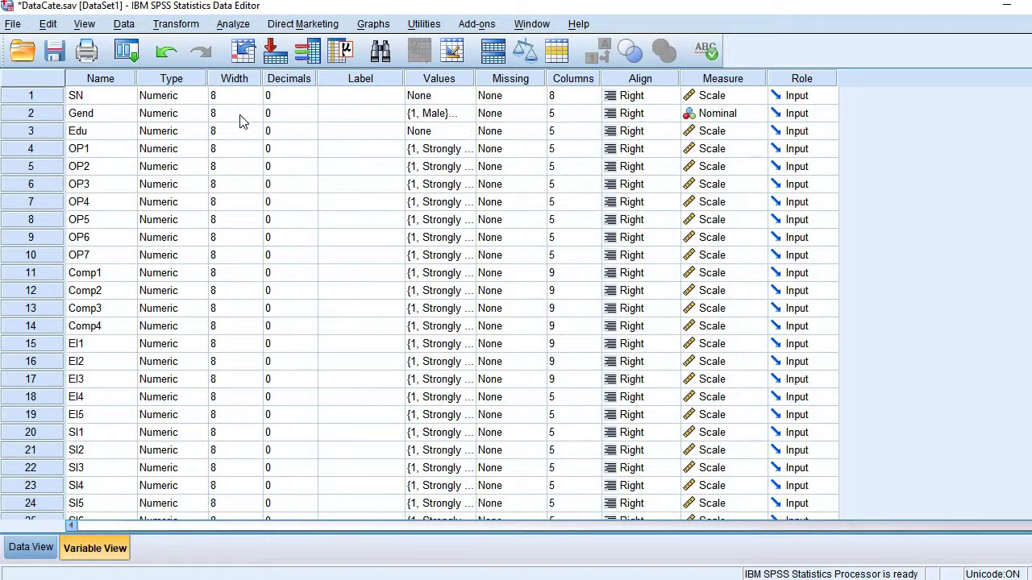
left_click(720, 132)
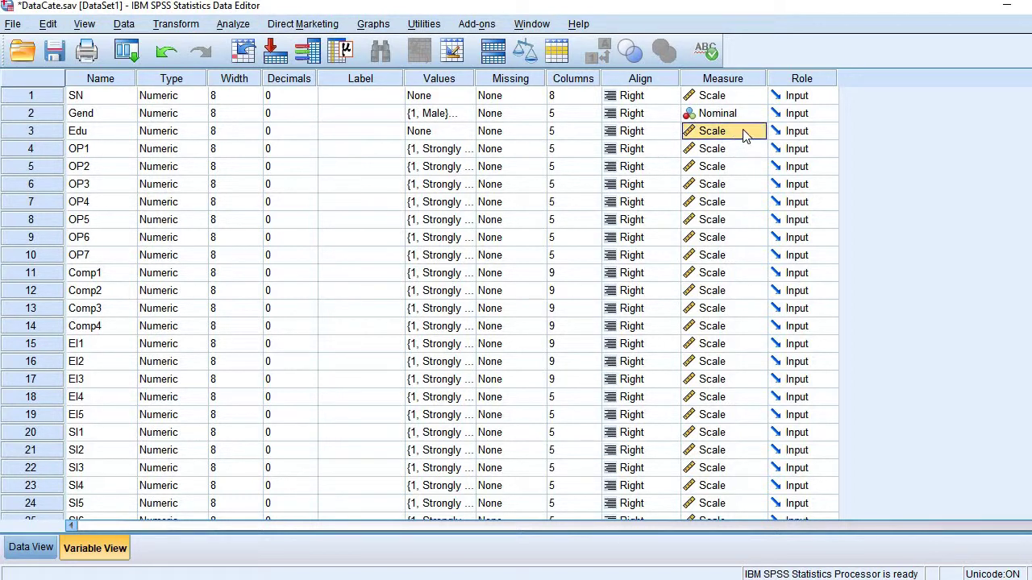
left_click(755, 131)
left_click(729, 182)
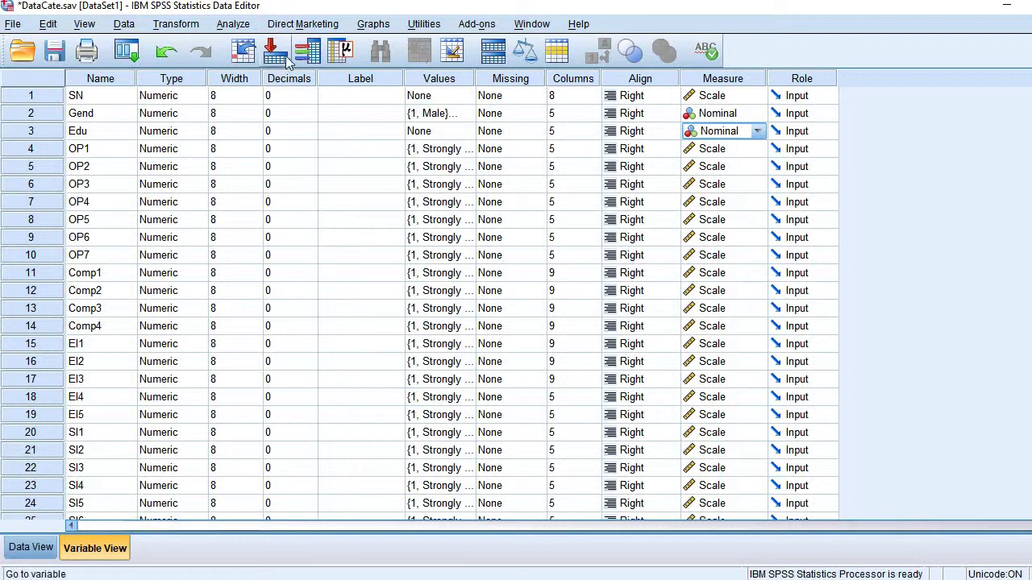
left_click(171, 25)
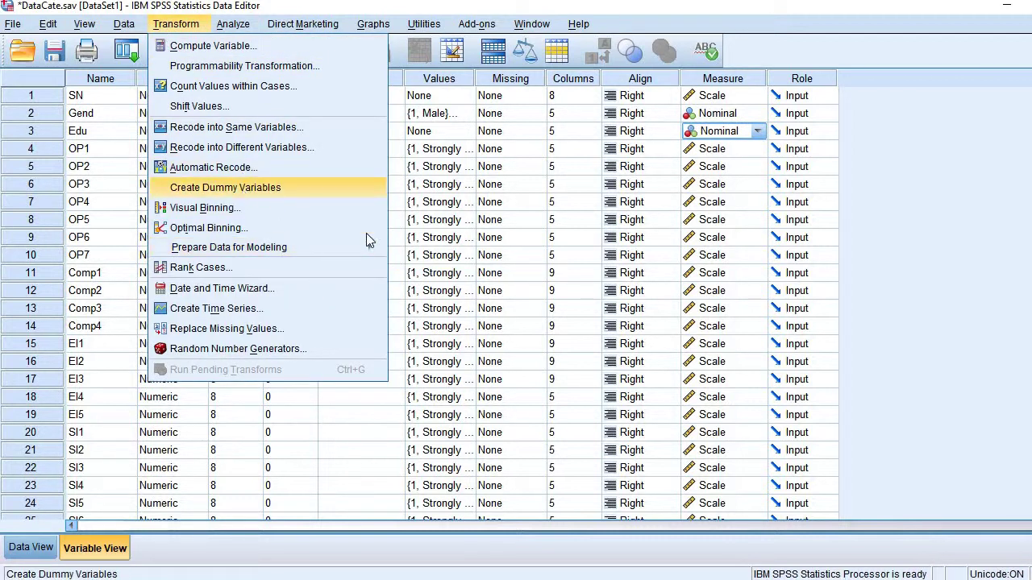
Rerun Create Dummy Variables for Edu and return to DataCate.sav
left_click(458, 540)
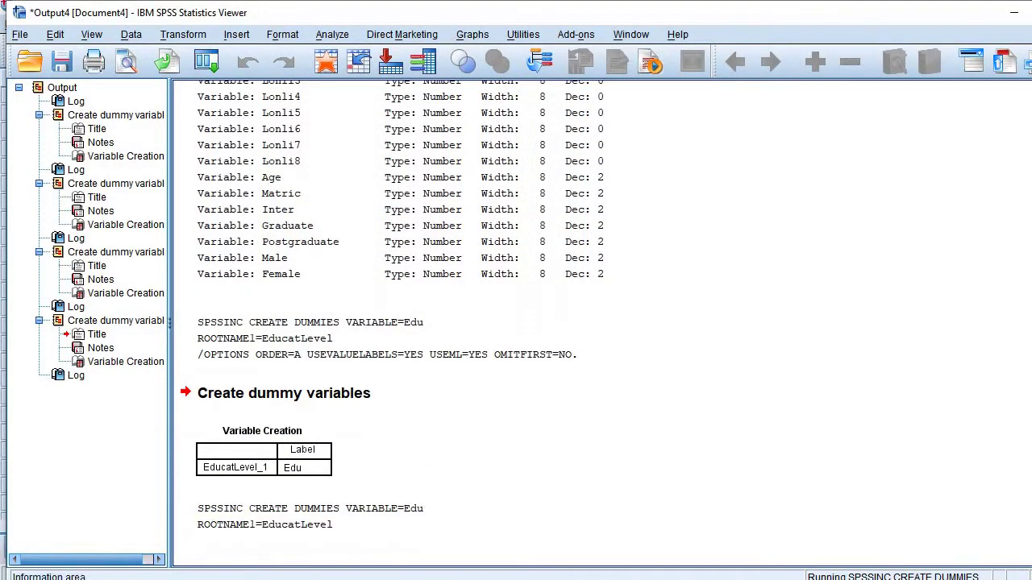
mouse_move(470, 579)
left_click(381, 528)
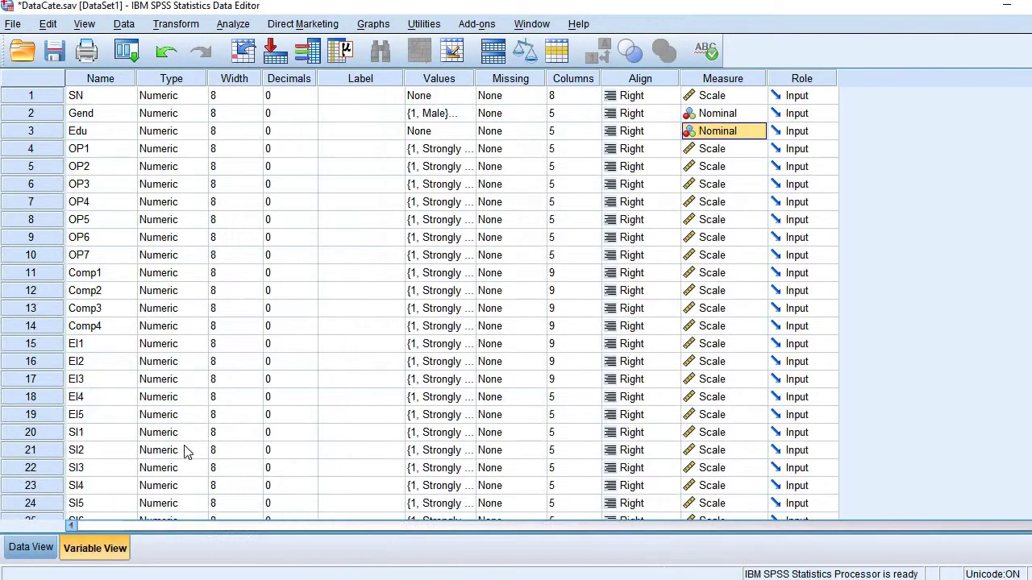
Check the four Edu dummies (Edu=1.0 to 4.0) in rows 54–57, then return to SmartPLS
scroll(155, 411, "down", 16)
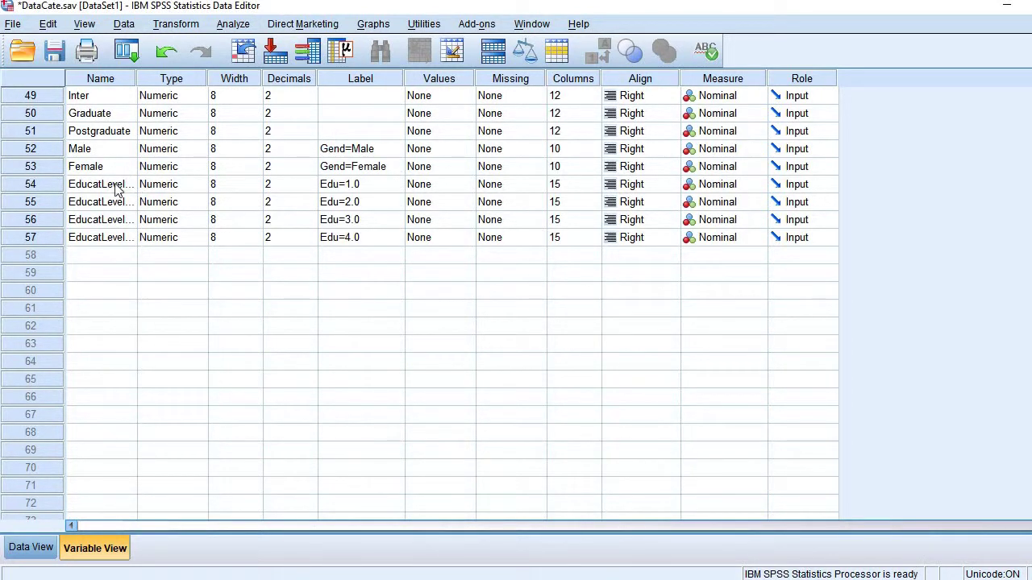
left_click(117, 185)
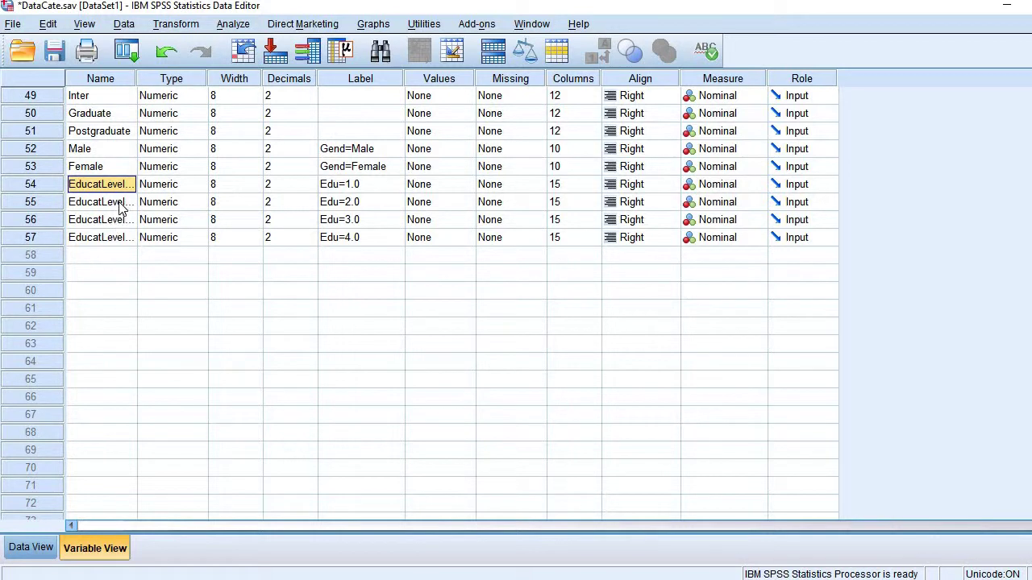
left_click(119, 206)
left_click(120, 239)
left_click(125, 220)
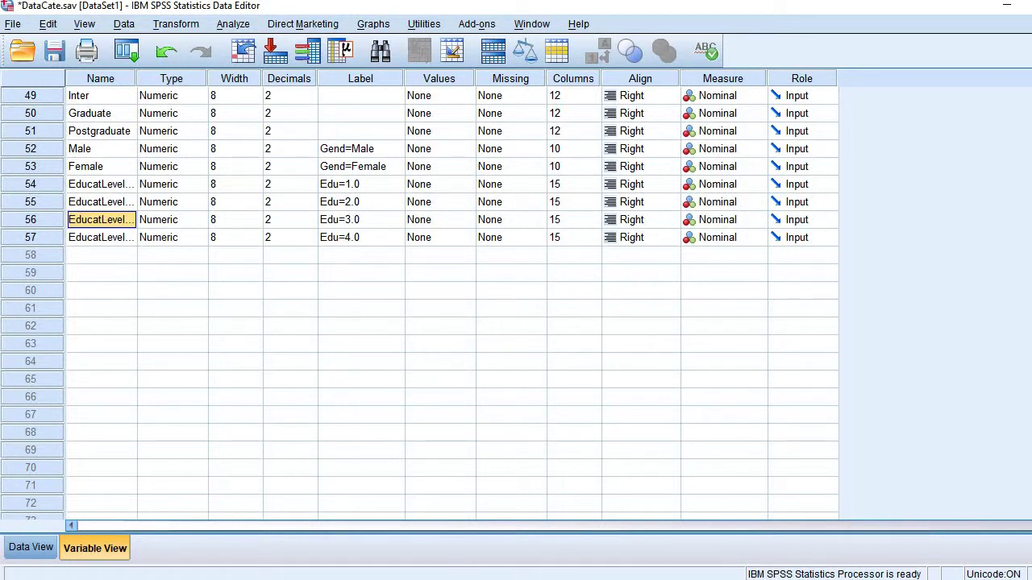
left_click(449, 535)
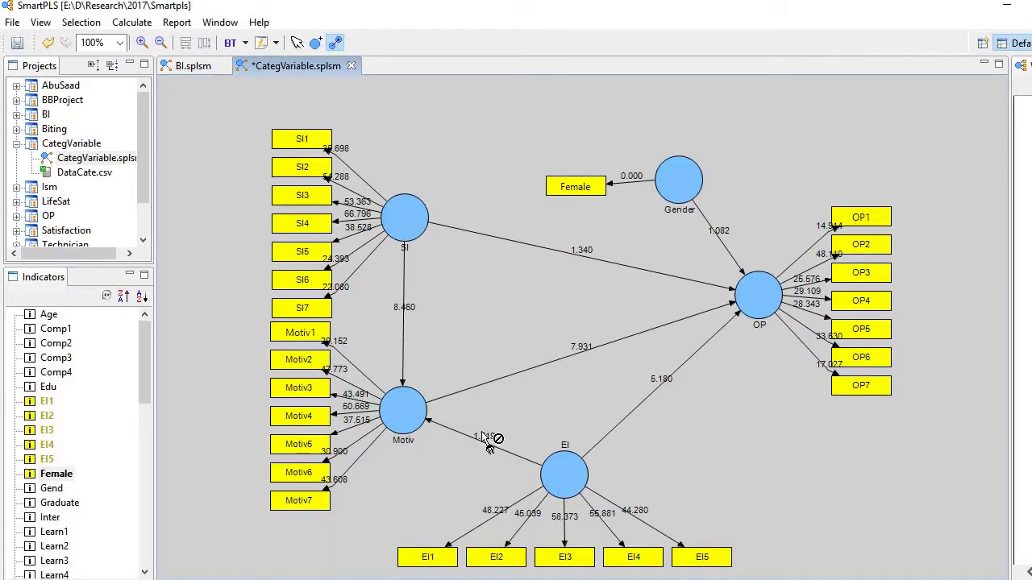